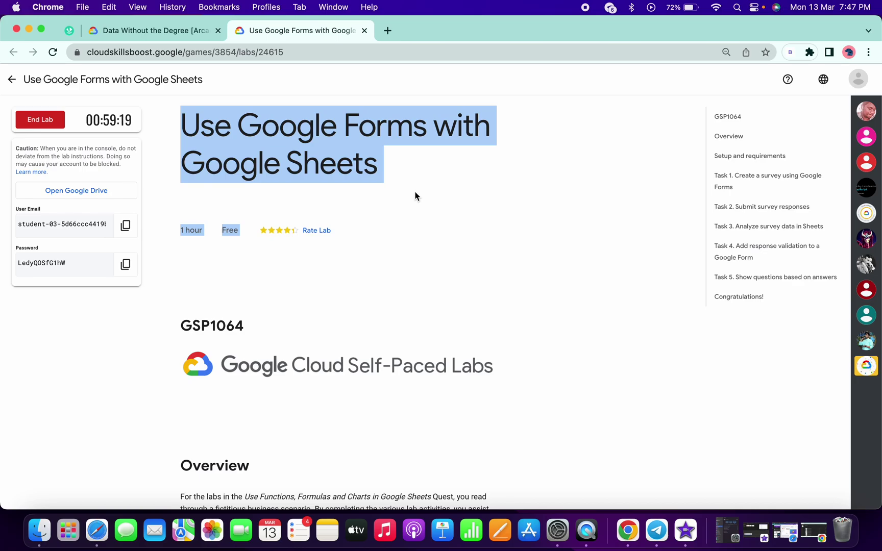
Create a new blank Google Form from the Google Drive New menu.
{"action": "key", "text": "ctrl+Right"}
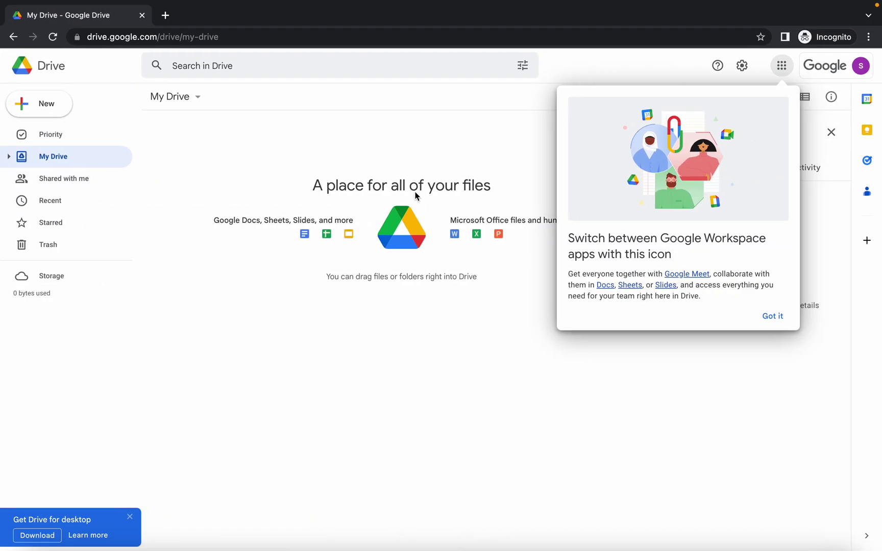
{"action": "left_click", "coordinate": [50, 107]}
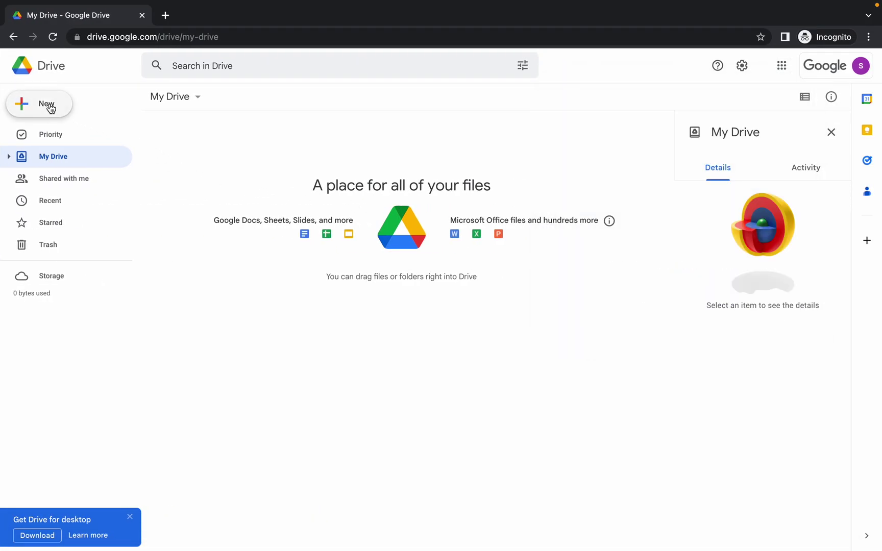
{"action": "left_click", "coordinate": [50, 107]}
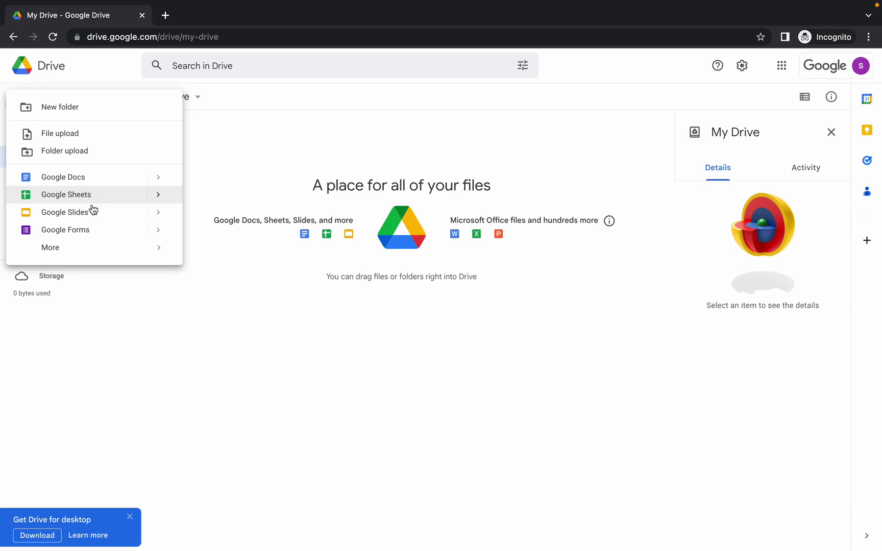
{"action": "mouse_move", "coordinate": [157, 230]}
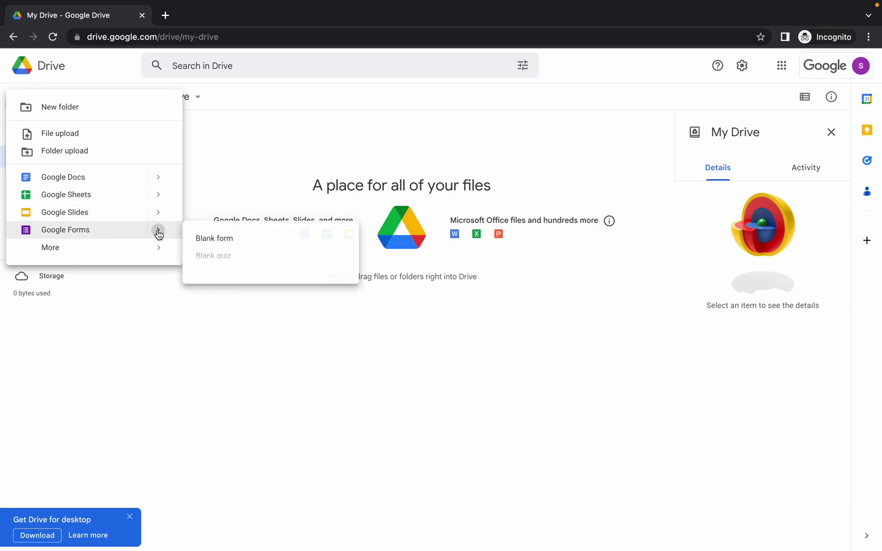
{"action": "left_click", "coordinate": [210, 239]}
Copy the survey name from the lab instructions and select the untitled form's name.
{"action": "key", "text": "ctrl+Left"}
{"action": "scroll", "coordinate": [299, 283], "scroll_direction": "down", "scroll_amount": 5}
{"action": "scroll", "coordinate": [299, 281], "scroll_direction": "down", "scroll_amount": 15}
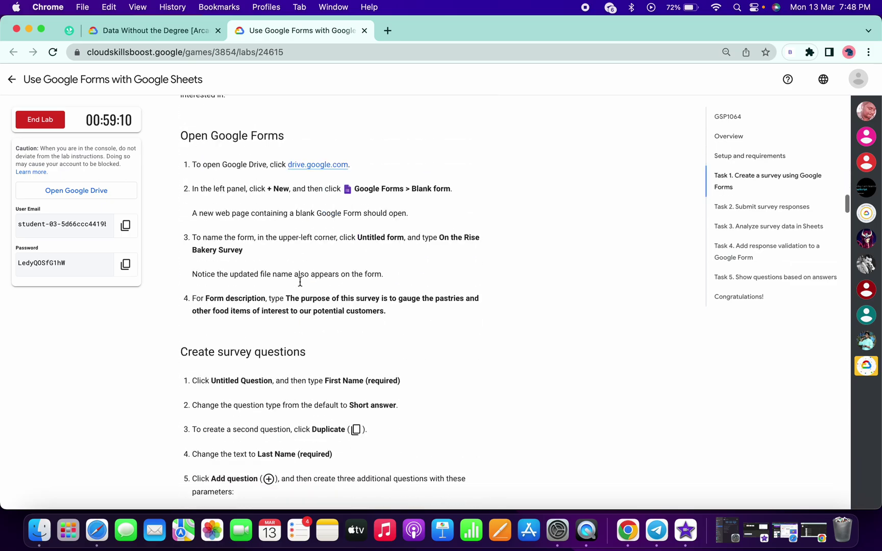
{"action": "scroll", "coordinate": [300, 281], "scroll_direction": "up", "scroll_amount": 2}
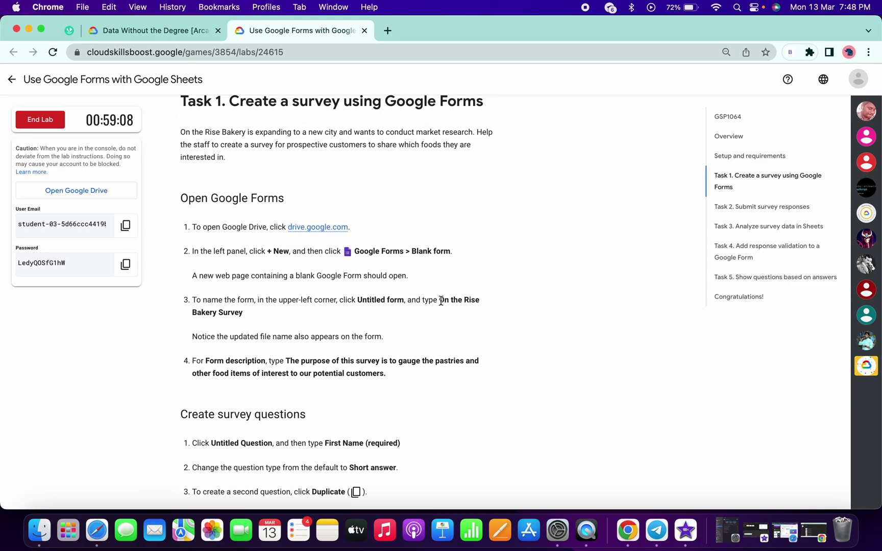
{"action": "left_click_drag", "start_coordinate": [440, 300], "coordinate": [452, 315]}
{"action": "key", "text": "super+c"}
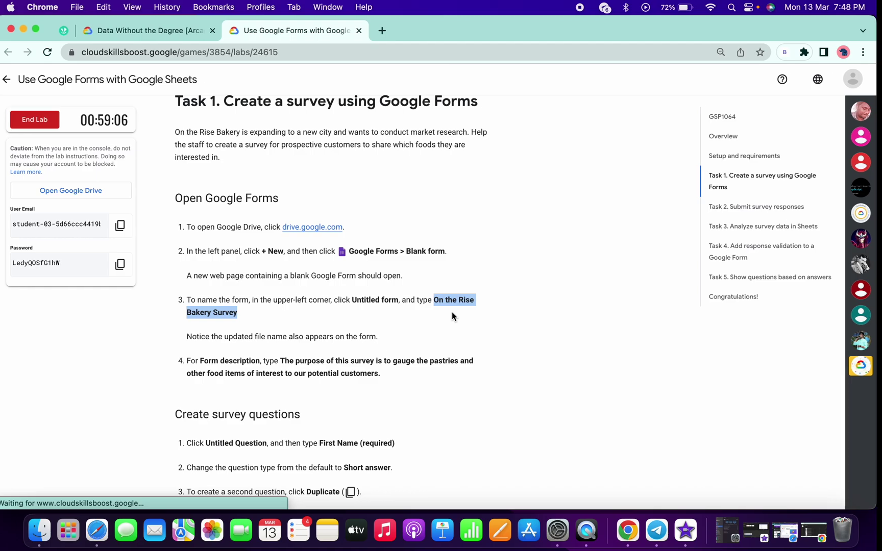
{"action": "key", "text": "ctrl+Right"}
{"action": "left_click", "coordinate": [67, 65]}
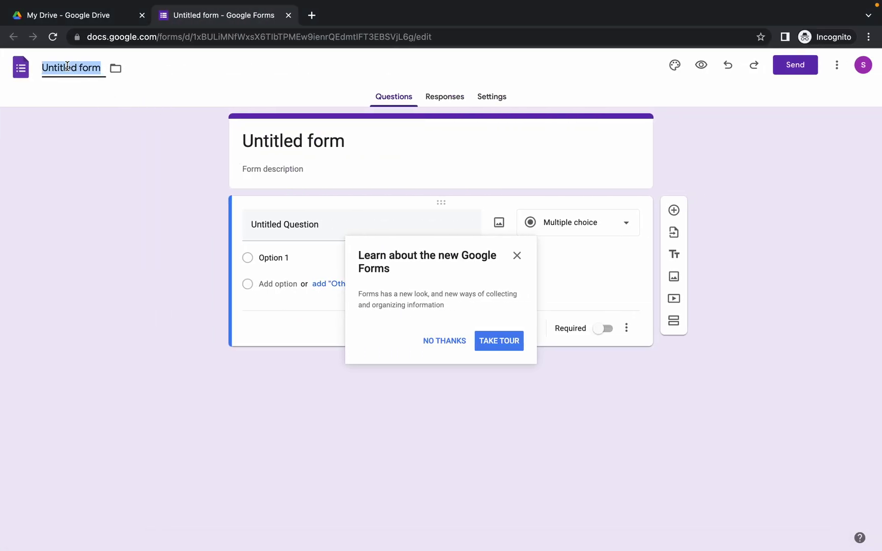
Name the form 'On the Rise Bakery Survey' and add the description 'Please like share & subscirbe to quicklab'.
{"action": "key", "text": "super+v"}
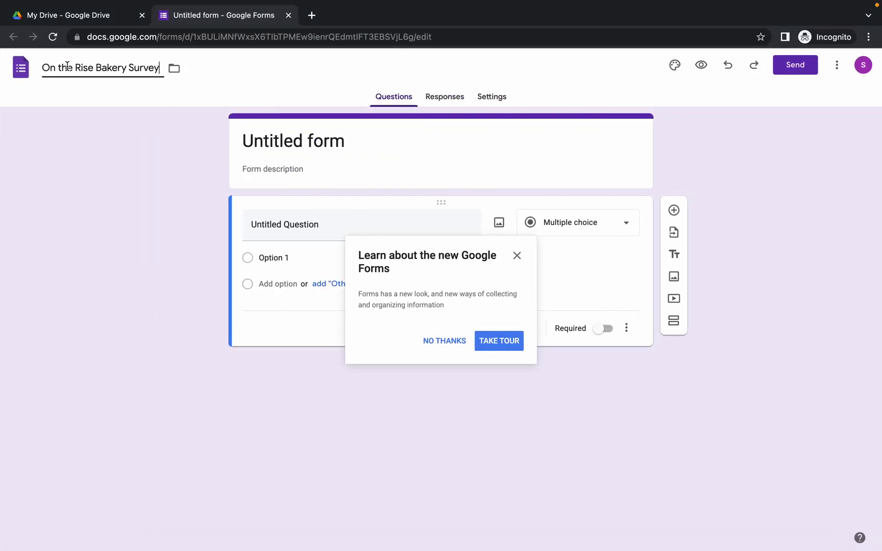
{"action": "left_click", "coordinate": [269, 141]}
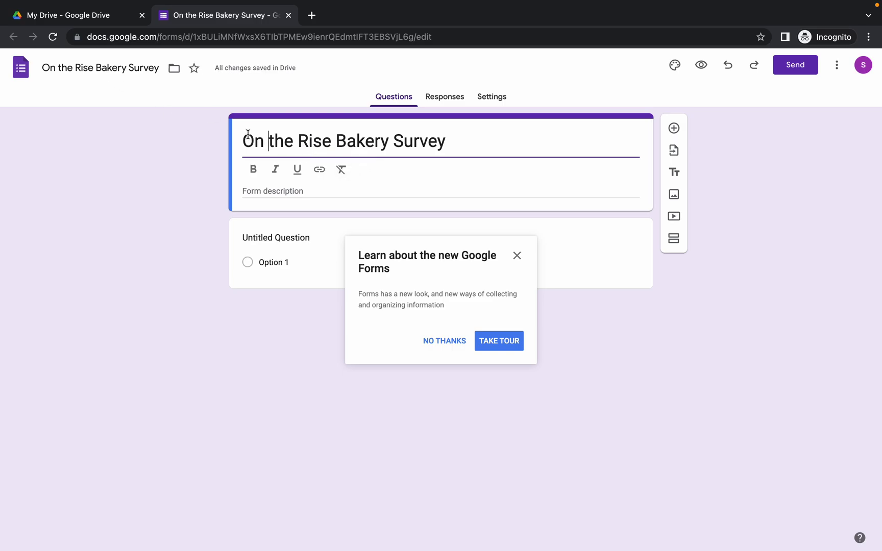
{"action": "left_click", "coordinate": [275, 190]}
{"action": "type", "text": "su"}
{"action": "key", "text": "ctrl+a"}
{"action": "type", "text": "Please like share & subscirbe"}
{"action": "key", "text": "ctrl+a"}
{"action": "key", "text": "Right"}
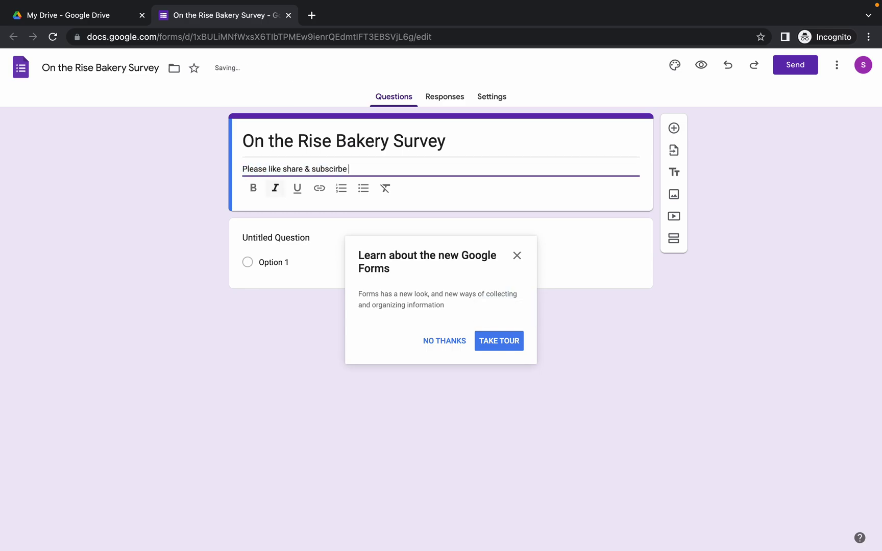
{"action": "type", "text": "to quickl"}
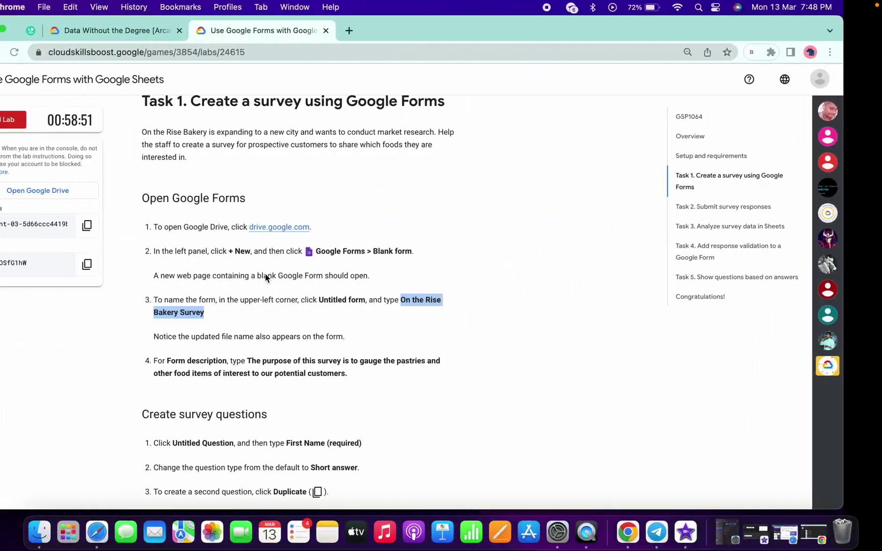
Copy 'First Name (required)' from the instructions and dismiss the Google Forms tour popup.
{"action": "scroll", "coordinate": [294, 291], "scroll_direction": "down", "scroll_amount": 5}
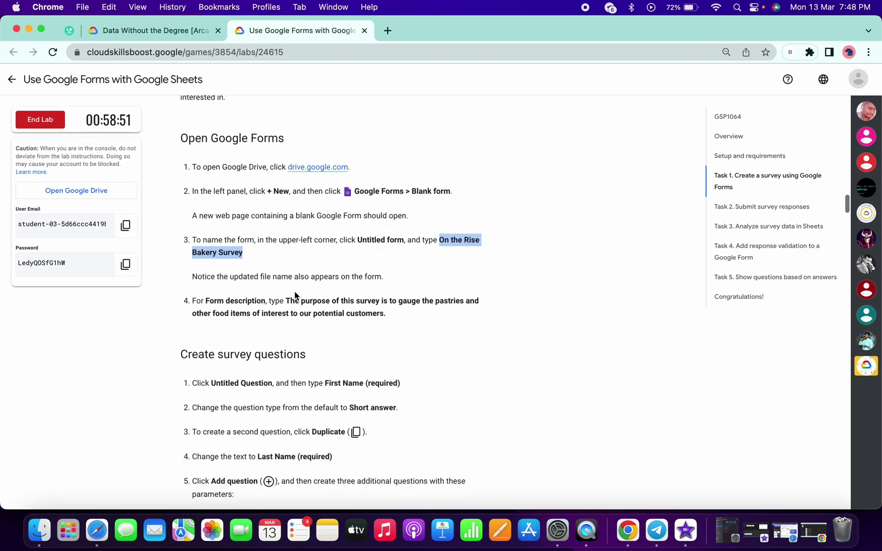
{"action": "scroll", "coordinate": [404, 301], "scroll_direction": "down", "scroll_amount": 6}
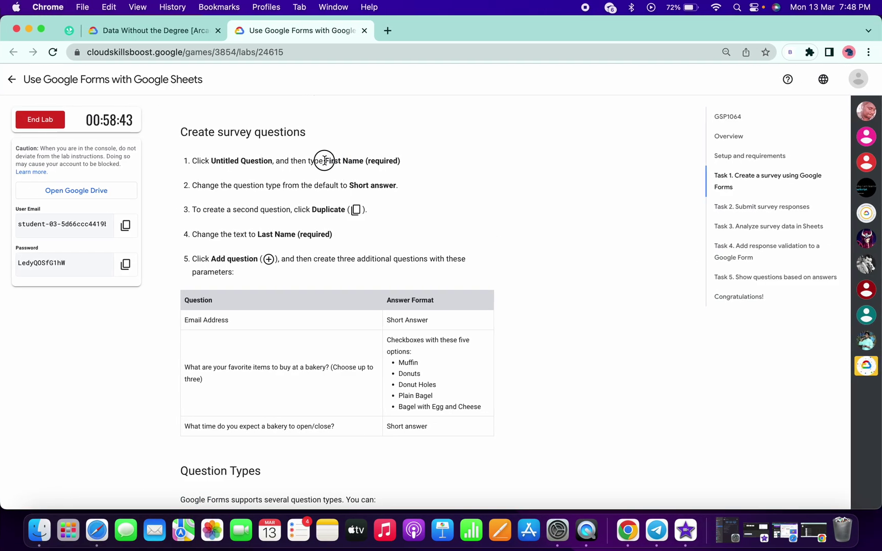
{"action": "left_click_drag", "start_coordinate": [325, 160], "coordinate": [407, 163]}
{"action": "key", "text": "ctrl+c"}
{"action": "key", "text": "ctrl+Right"}
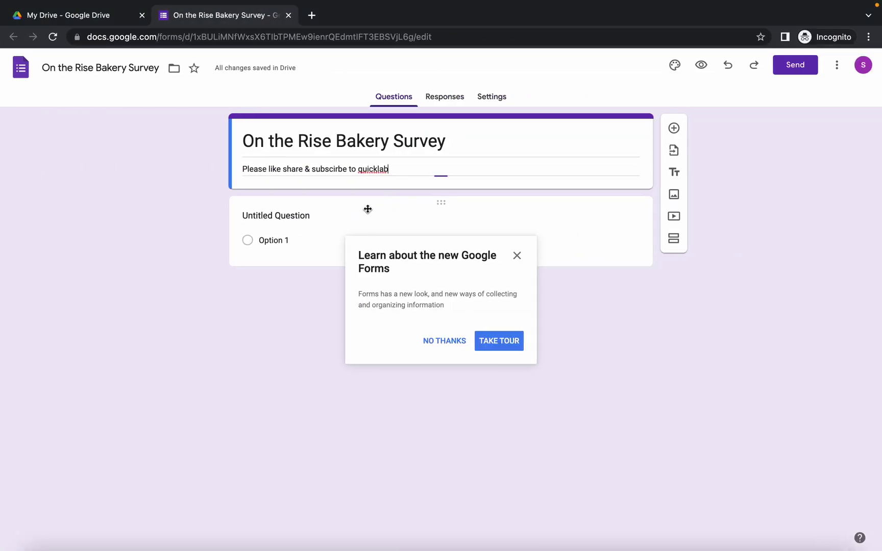
{"action": "left_click", "coordinate": [516, 256]}
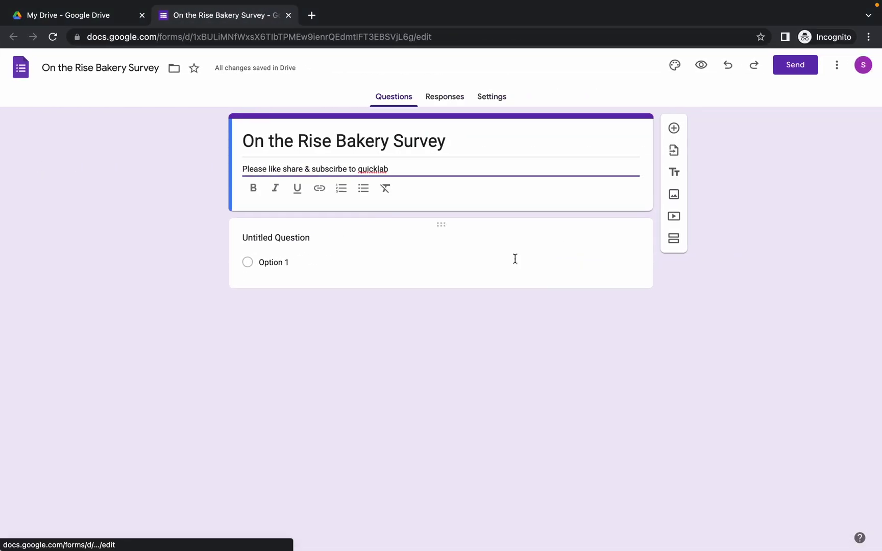
Title the first question 'First Name (required)' and duplicate it.
{"action": "left_click", "coordinate": [275, 238]}
{"action": "key", "text": "ctrl+v"}
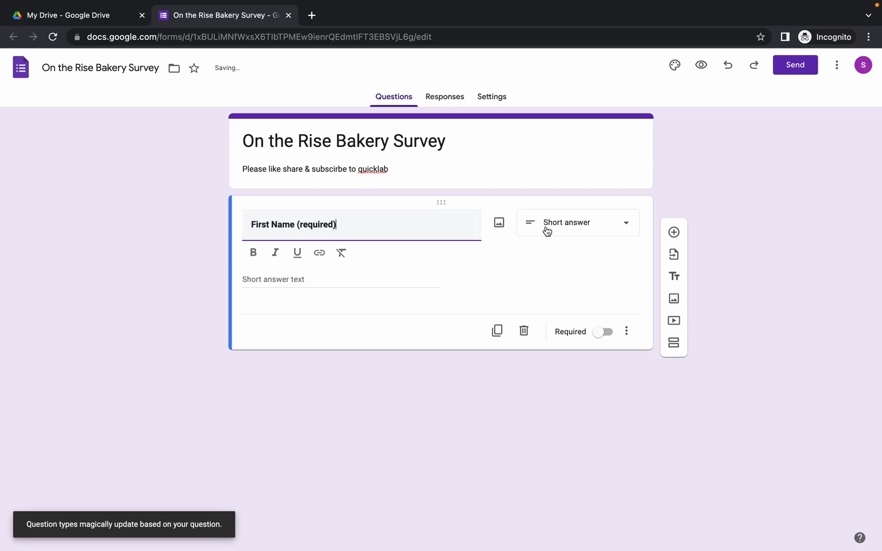
{"action": "left_click", "coordinate": [497, 333]}
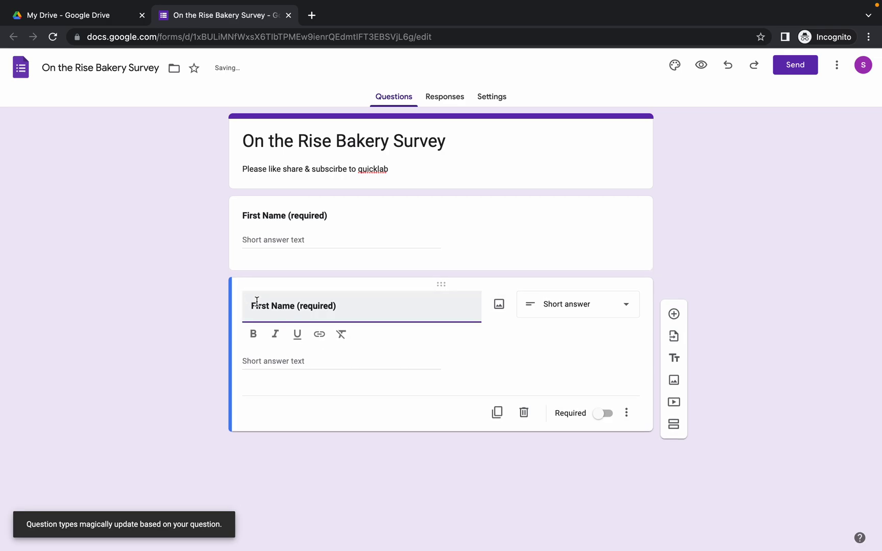
Retitle the duplicated question 'Last Name (required)' and add a blank question below it.
{"action": "scroll", "coordinate": [326, 318], "scroll_direction": "down", "scroll_amount": 3}
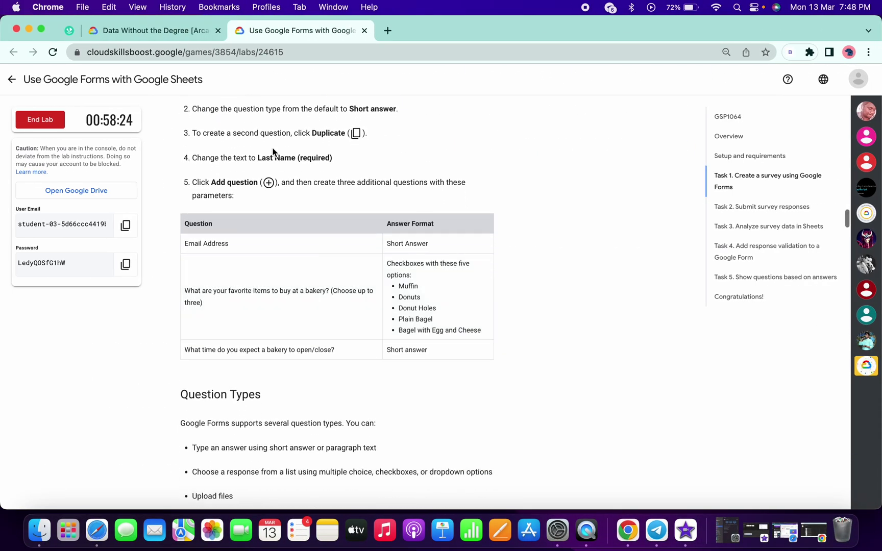
{"action": "left_click_drag", "start_coordinate": [259, 157], "coordinate": [342, 166]}
{"action": "key", "text": "ctrl+c"}
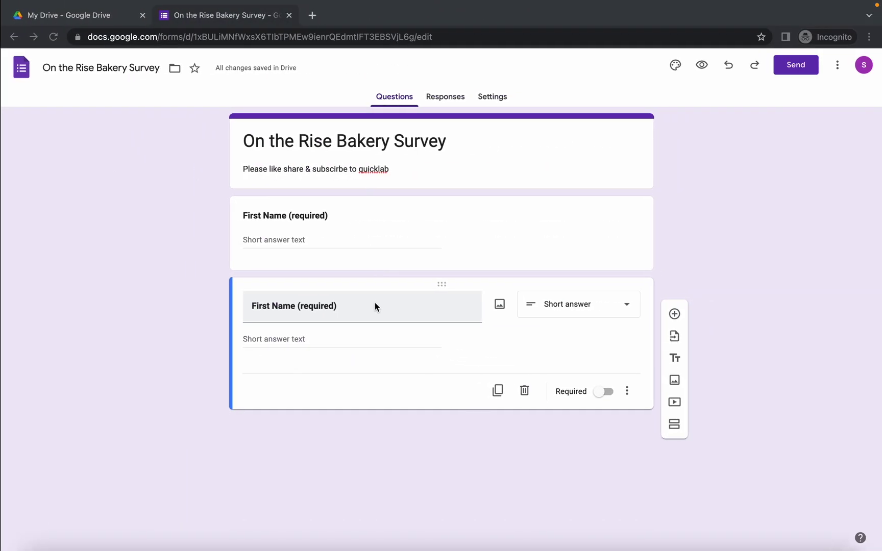
{"action": "triple_click", "coordinate": [329, 309]}
{"action": "key", "text": "ctrl+v"}
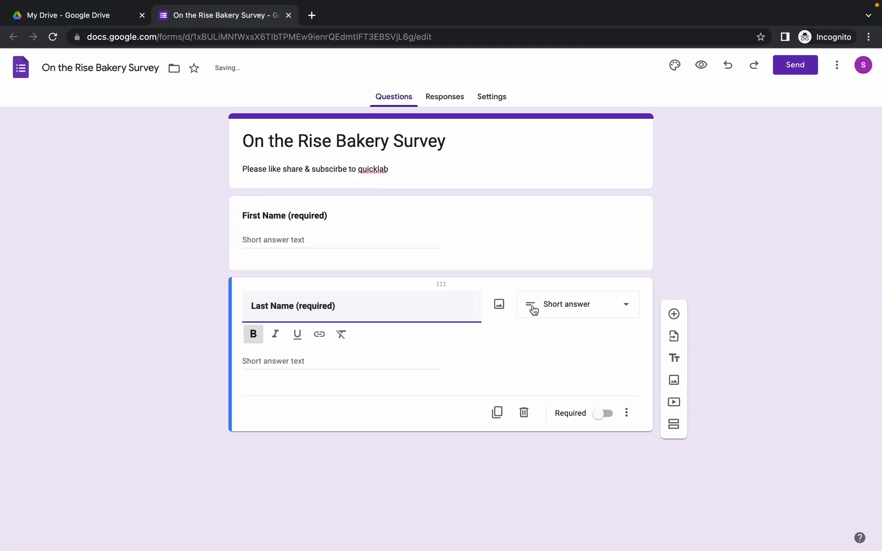
{"action": "key", "text": "super+Tab"}
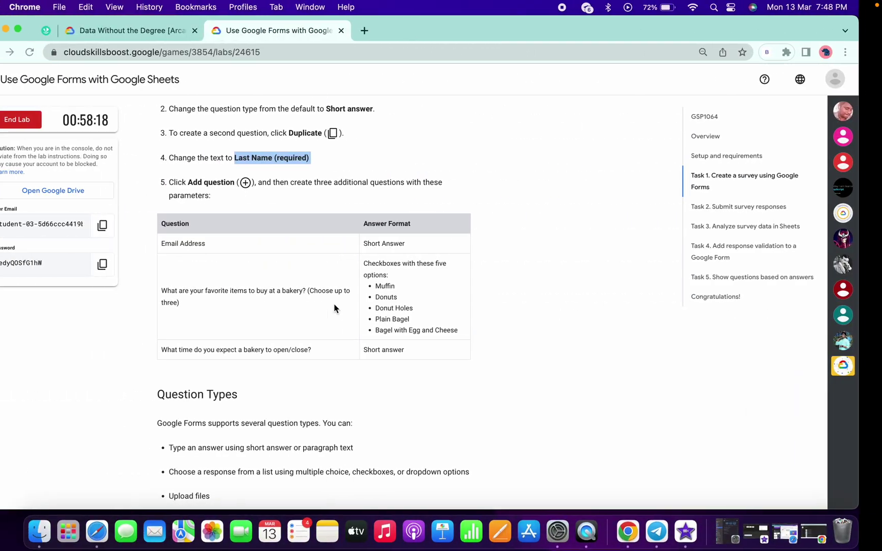
{"action": "scroll", "coordinate": [333, 303], "scroll_direction": "down", "scroll_amount": 2}
{"action": "key", "text": "ctrl+Right"}
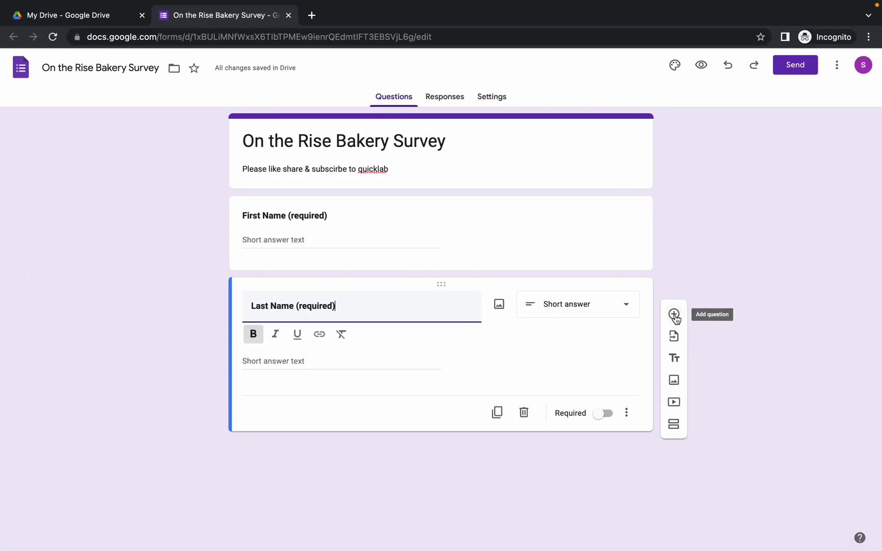
{"action": "left_click", "coordinate": [673, 312]}
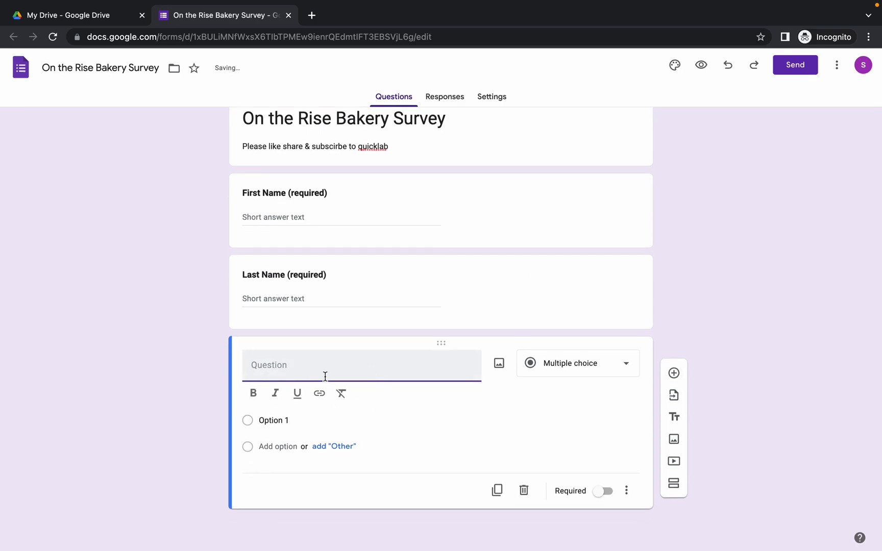
Title the new question 'Email Address'.
{"action": "key", "text": "ctrl+Left"}
{"action": "left_click_drag", "start_coordinate": [184, 193], "coordinate": [228, 194]}
{"action": "key", "text": "super+c"}
{"action": "key", "text": "ctrl+Right"}
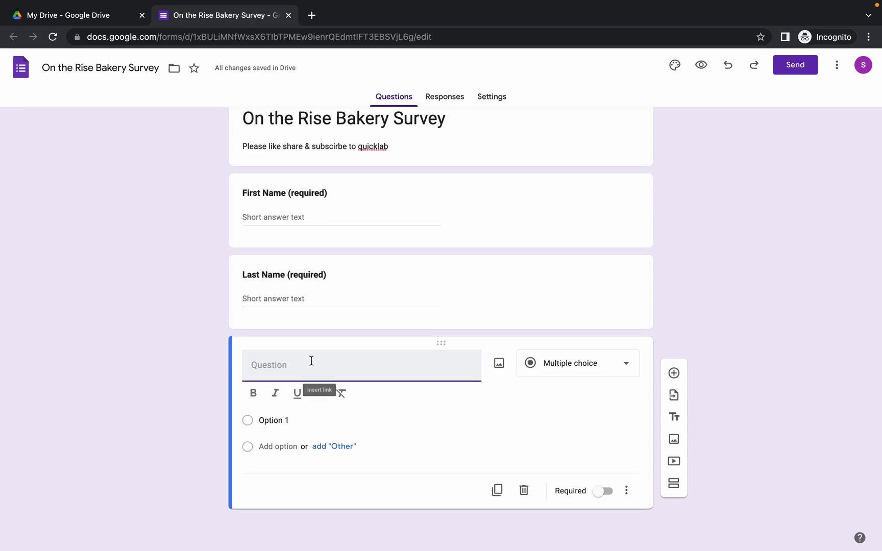
{"action": "key", "text": "super+v"}
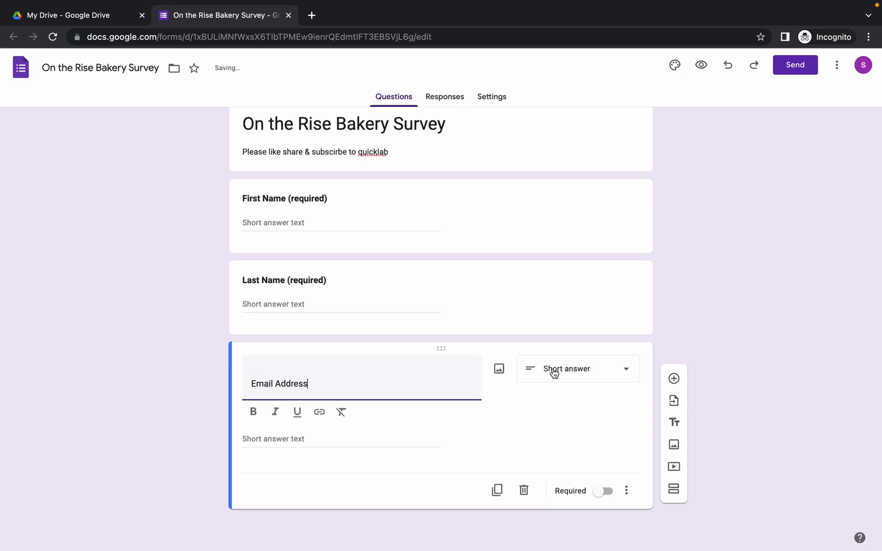
Add the question 'What are your favorite items to buy at a bakery? (Choose up to three)'.
{"action": "key", "text": "ctrl+Left"}
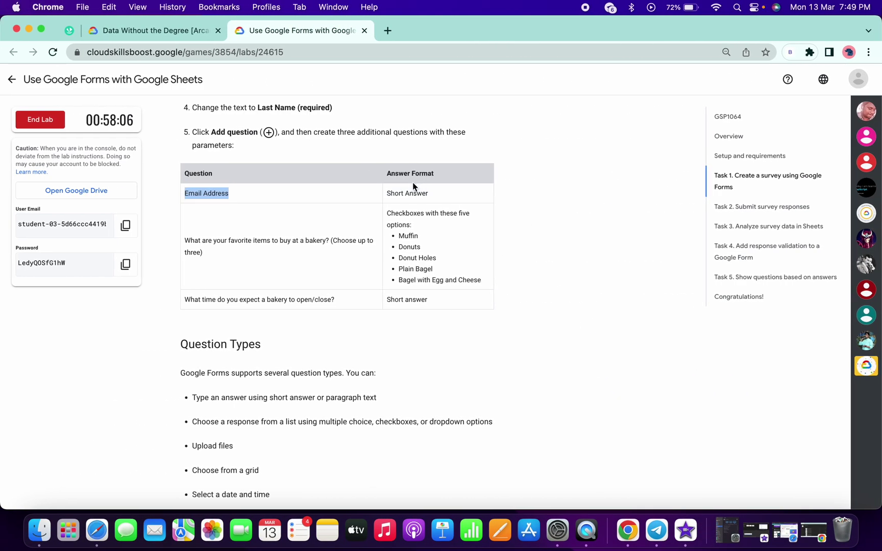
{"action": "triple_click", "coordinate": [232, 243]}
{"action": "key", "text": "super+c"}
{"action": "key", "text": "ctrl+Right"}
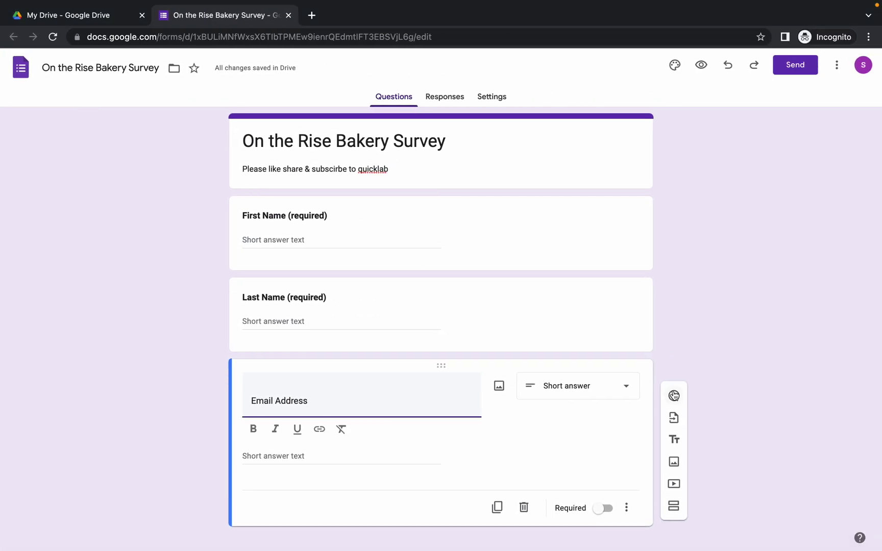
{"action": "left_click", "coordinate": [674, 396]}
{"action": "key", "text": "super+v"}
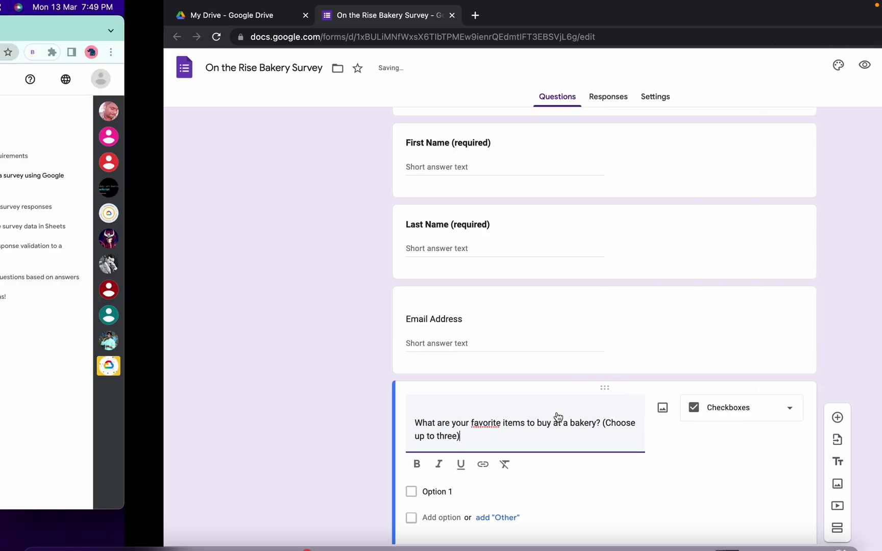
Copy 'Muffin' from the lab's option list and select the first option field.
{"action": "key", "text": "super+Tab"}
{"action": "scroll", "coordinate": [462, 246], "scroll_direction": "down", "scroll_amount": 2}
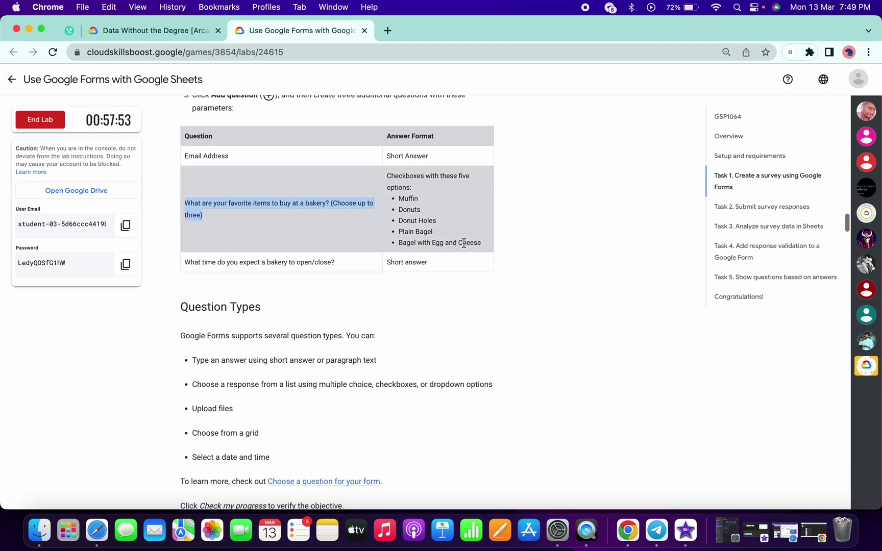
{"action": "double_click", "coordinate": [404, 198]}
{"action": "key", "text": "ctrl+Right"}
{"action": "scroll", "coordinate": [347, 331], "scroll_direction": "down", "scroll_amount": 2}
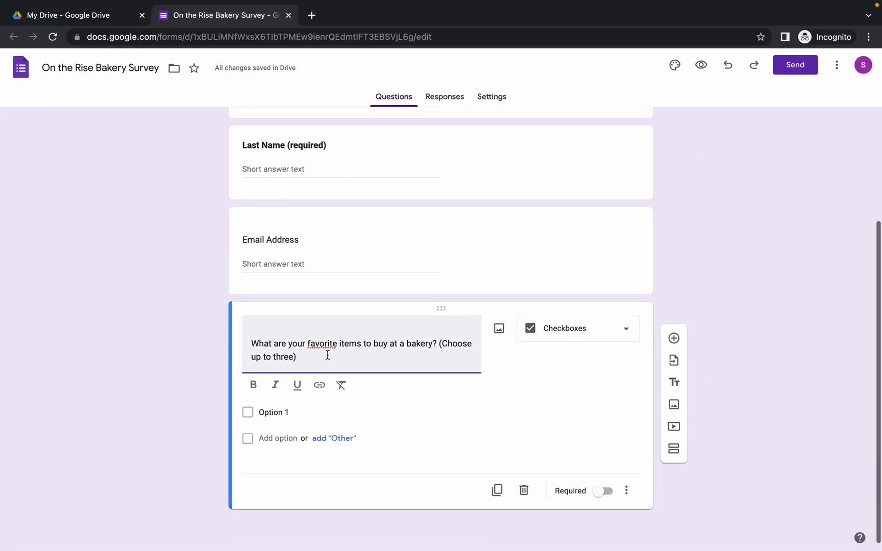
{"action": "left_click", "coordinate": [283, 412]}
Fill the first three checkbox options with Muffin, Donuts and Donut Holes.
{"action": "type", "text": "Muffin"}
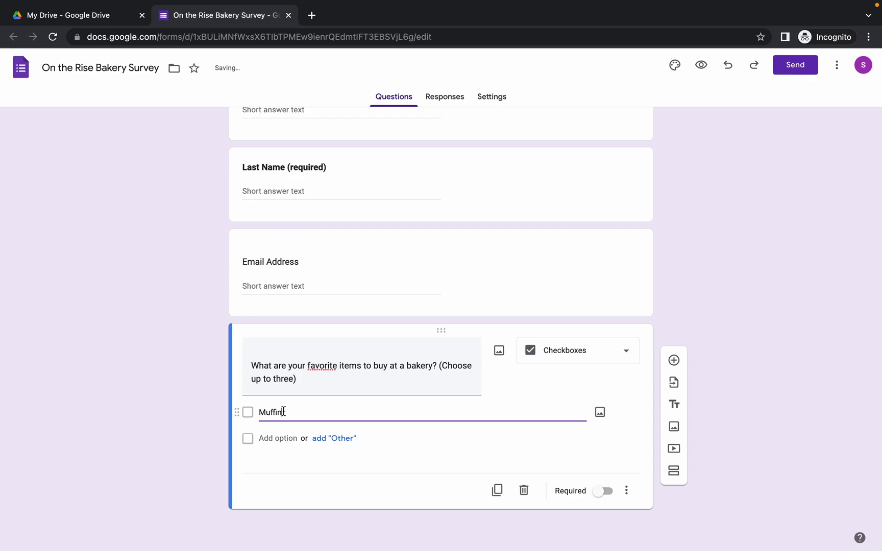
{"action": "key", "text": "Return"}
{"action": "key", "text": "ctrl+Left"}
{"action": "double_click", "coordinate": [410, 210]}
{"action": "key", "text": "ctrl+c"}
{"action": "key", "text": "ctrl+Right"}
{"action": "key", "text": "ctrl+v"}
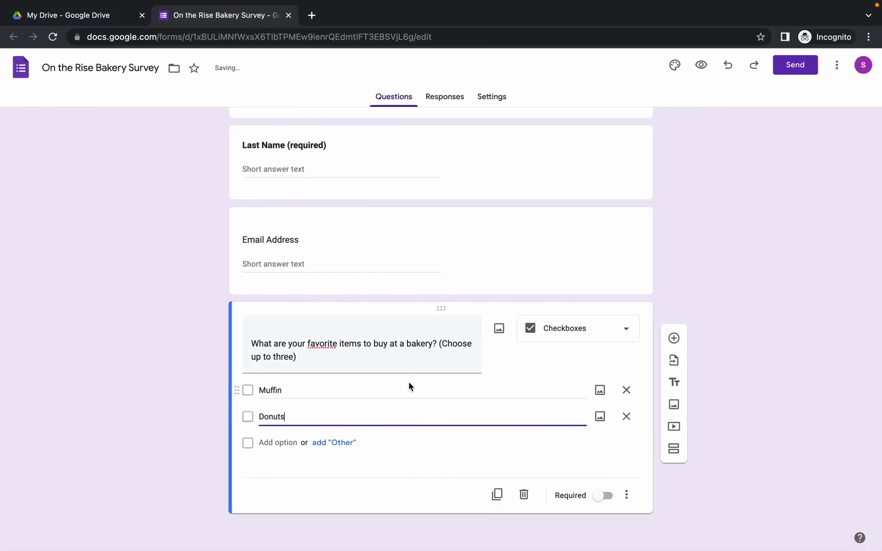
{"action": "key", "text": "Return"}
{"action": "key", "text": "ctrl+Left"}
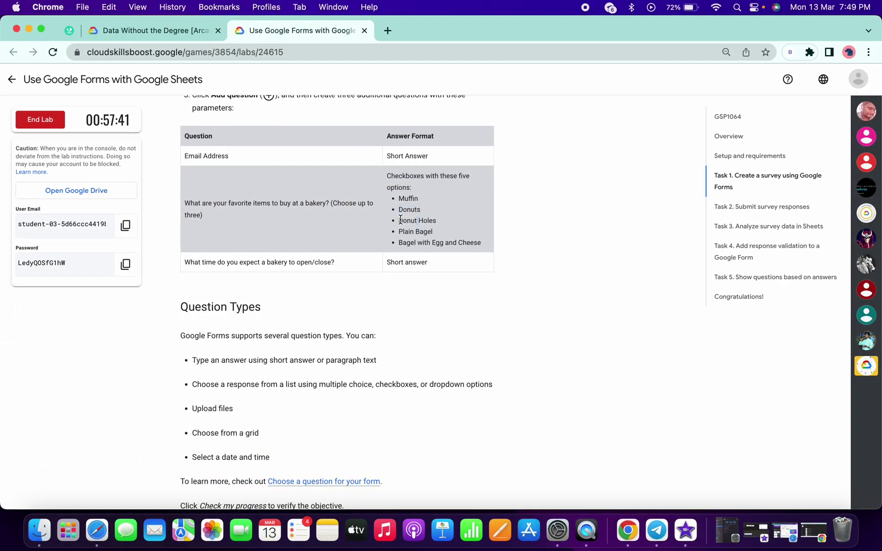
{"action": "left_click_drag", "start_coordinate": [400, 220], "coordinate": [457, 223]}
{"action": "key", "text": "ctrl+c"}
{"action": "key", "text": "ctrl+Right"}
{"action": "key", "text": "ctrl+v"}
{"action": "key", "text": "Return"}
Add Plain Bagel and Bagel with Egg and Cheese options, and remove the empty sixth option.
{"action": "key", "text": "ctrl+Left"}
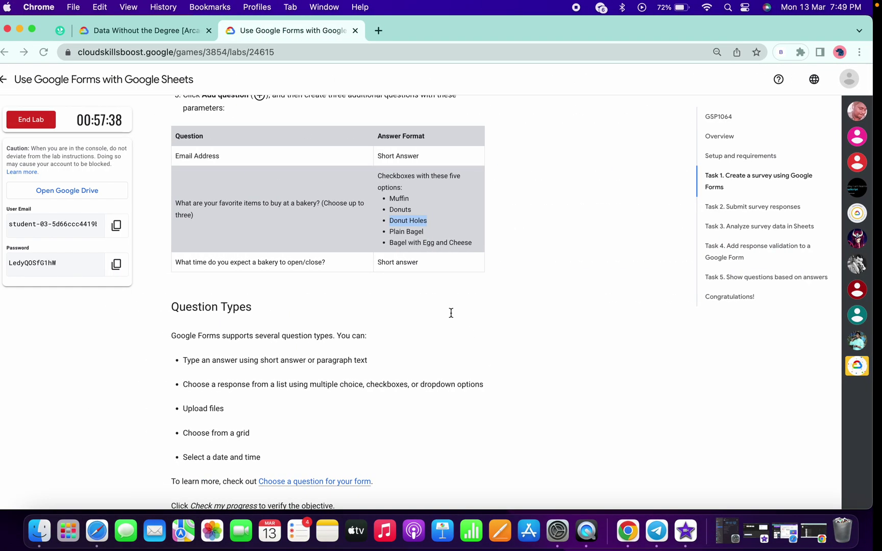
{"action": "triple_click", "coordinate": [410, 230]}
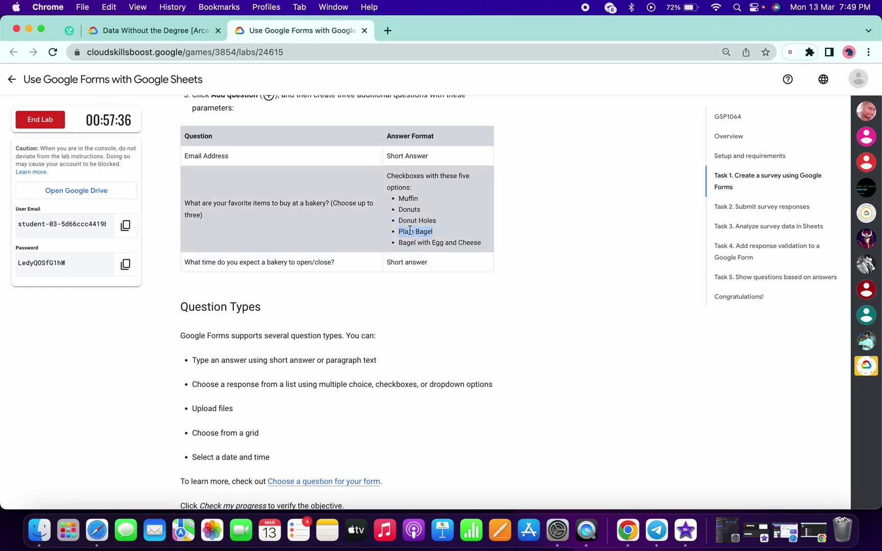
{"action": "key", "text": "ctrl+Right"}
{"action": "key", "text": "ctrl+v"}
{"action": "key", "text": "Return"}
{"action": "key", "text": "ctrl+Left"}
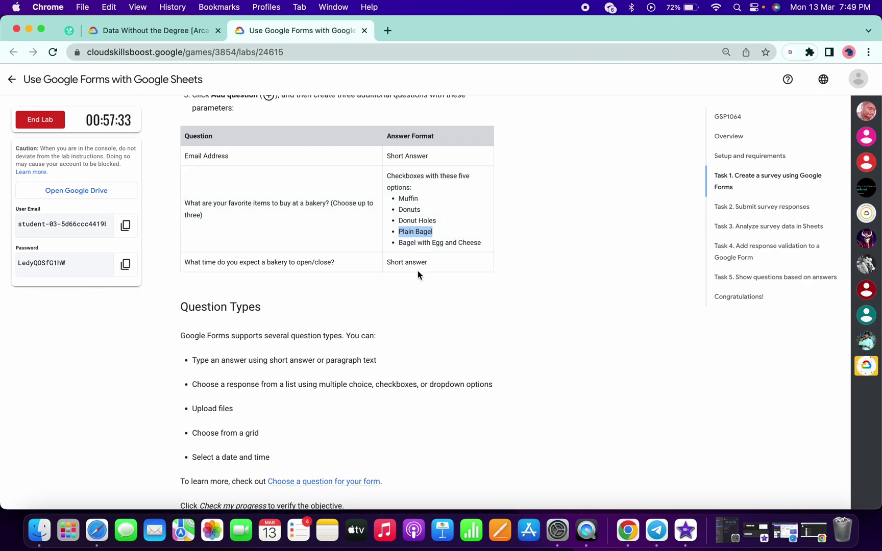
{"action": "triple_click", "coordinate": [404, 243]}
{"action": "key", "text": "ctrl+Right"}
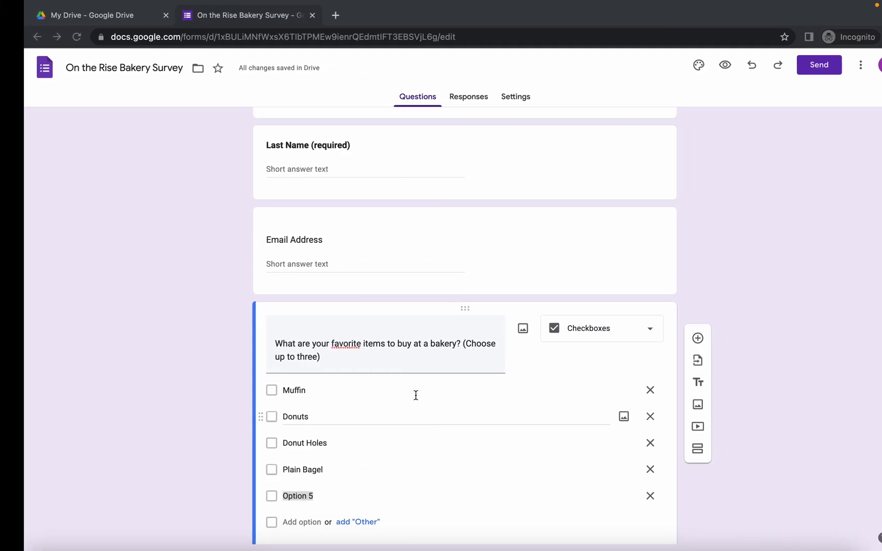
{"action": "key", "text": "ctrl+v"}
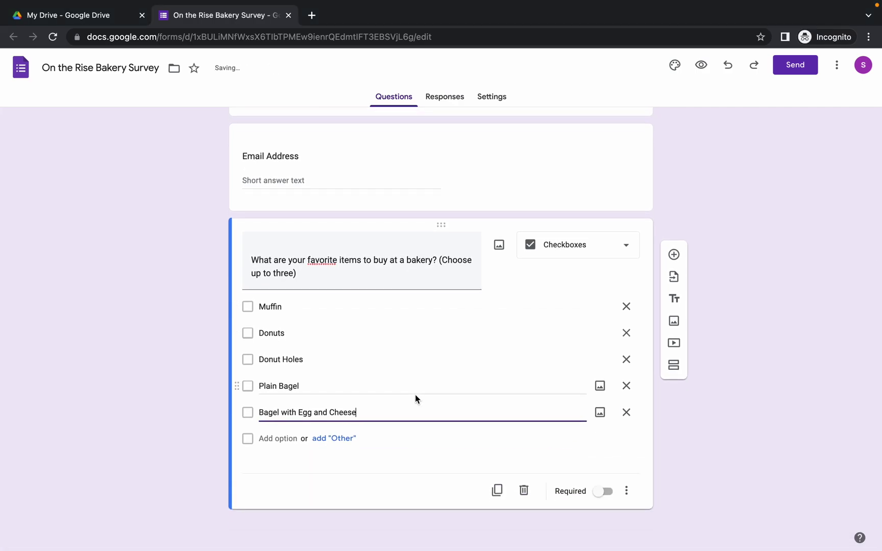
{"action": "key", "text": "Return"}
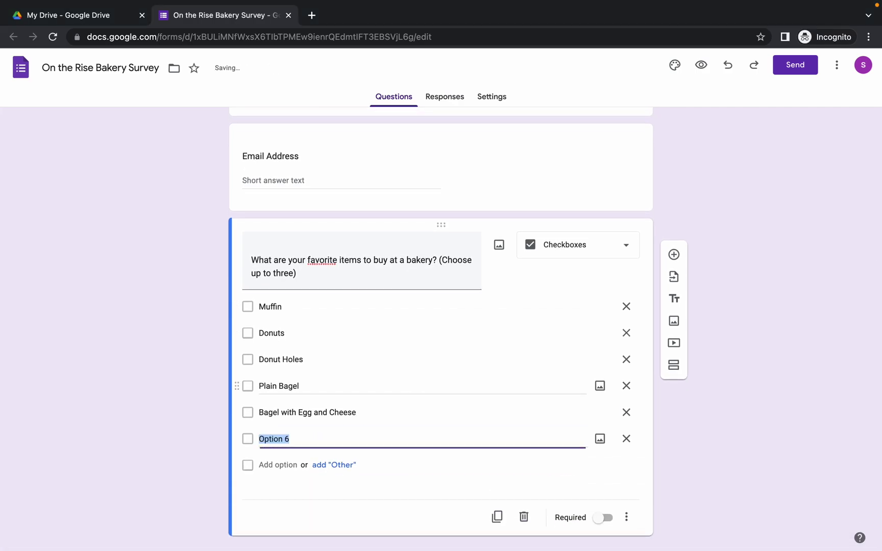
{"action": "left_click", "coordinate": [627, 439]}
Copy the open/close time question text from the lab instructions.
{"action": "key", "text": "ctrl+Left"}
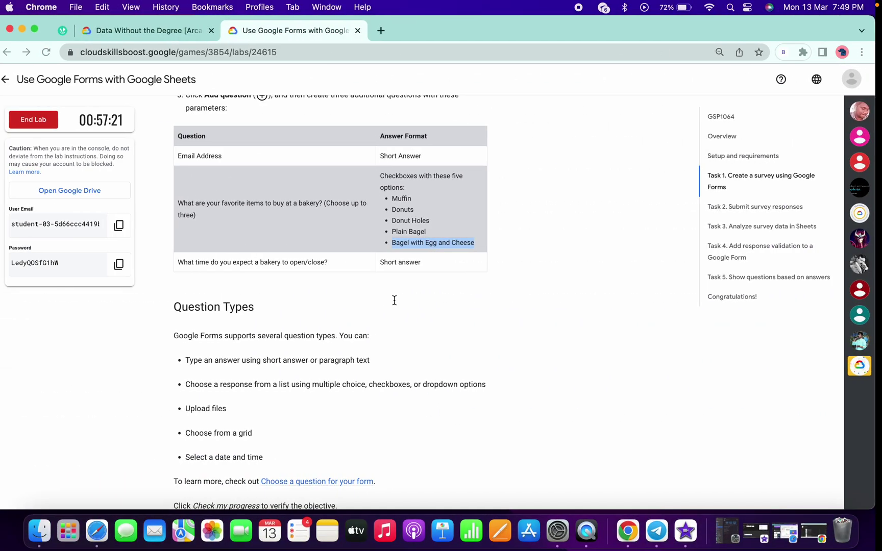
{"action": "triple_click", "coordinate": [242, 262]}
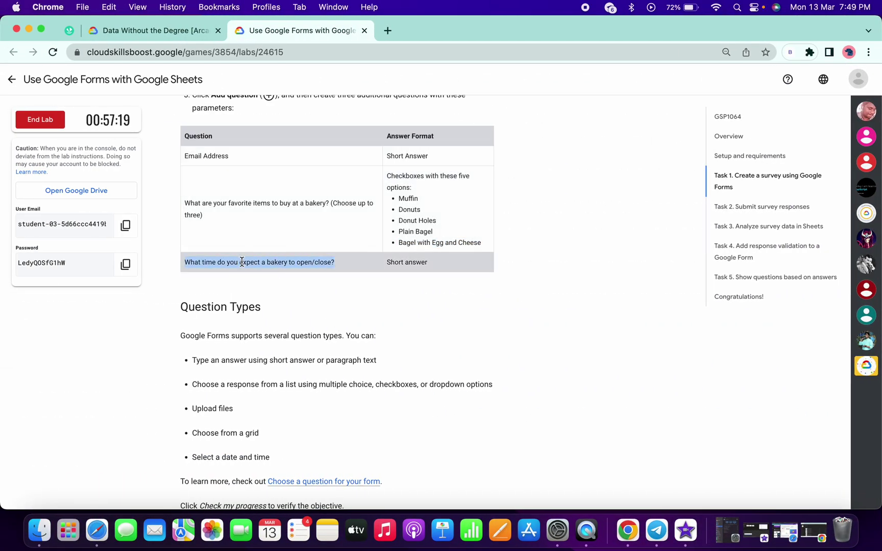
{"action": "key", "text": "super+c"}
{"action": "key", "text": "ctrl+Right"}
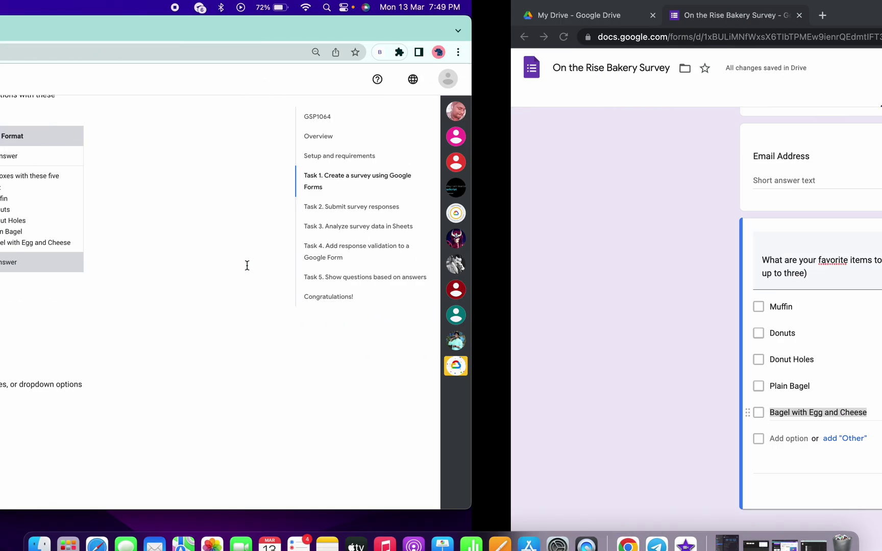
Add a question 'What time do you expect a bakery to open/close?'.
{"action": "left_click", "coordinate": [674, 246]}
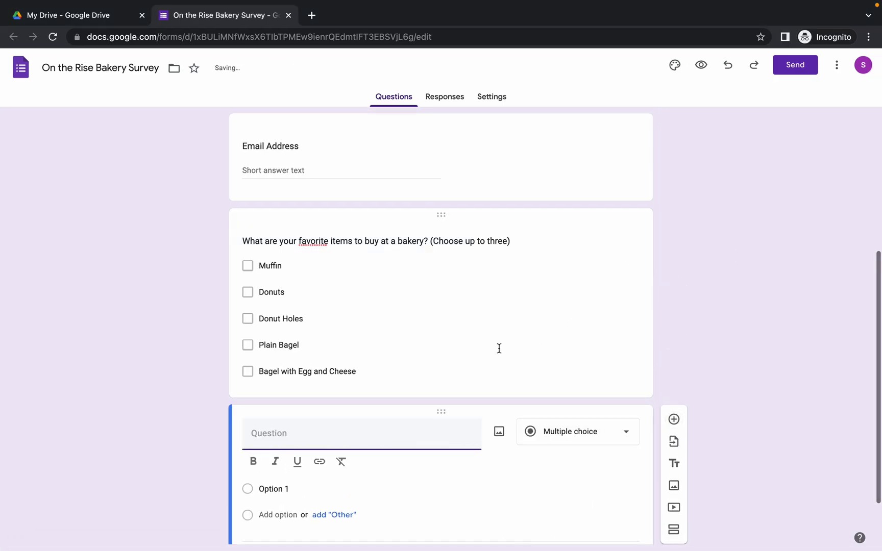
{"action": "key", "text": "super+v"}
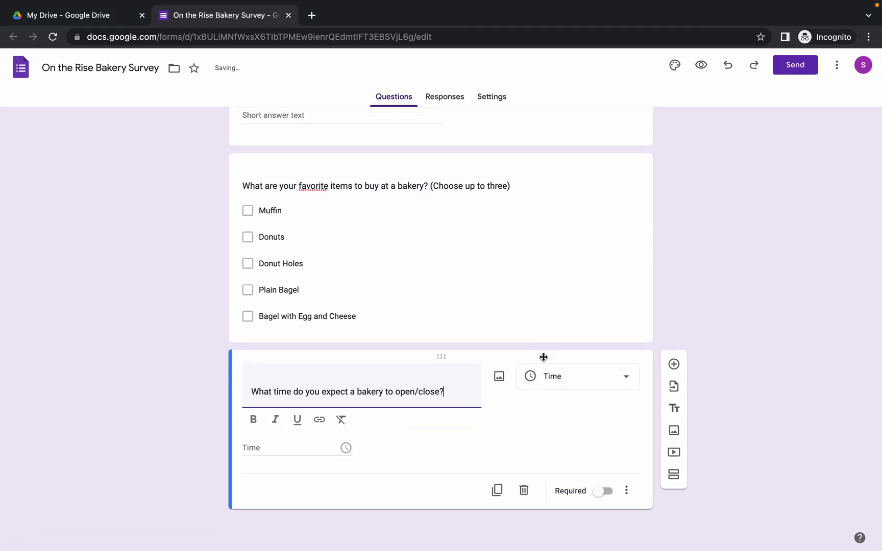
{"action": "key", "text": "ctrl+Left"}
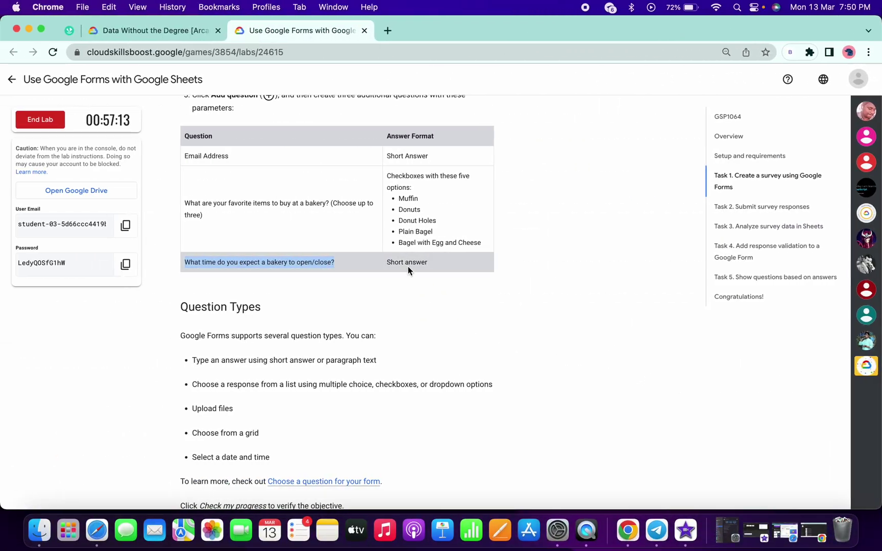
{"action": "key", "text": "ctrl+Right"}
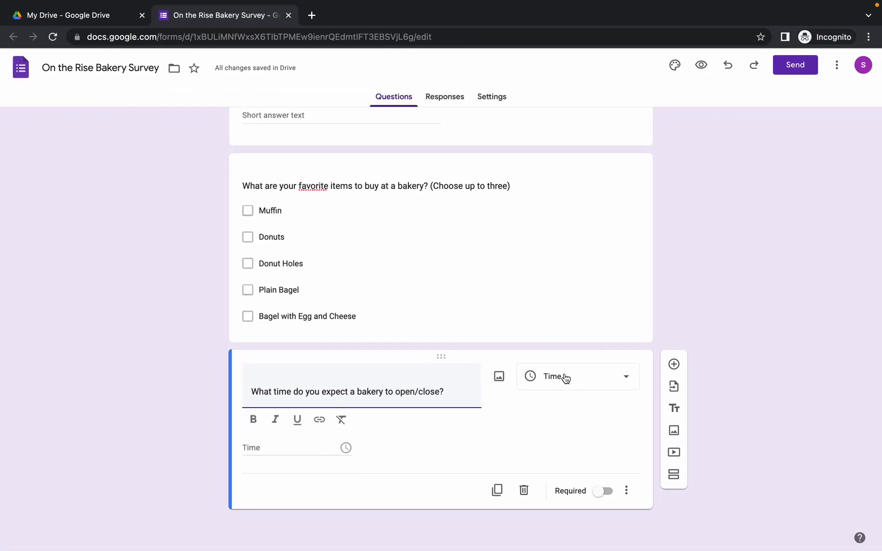
Set the open/close time question's type to Short answer.
{"action": "left_click", "coordinate": [566, 377]}
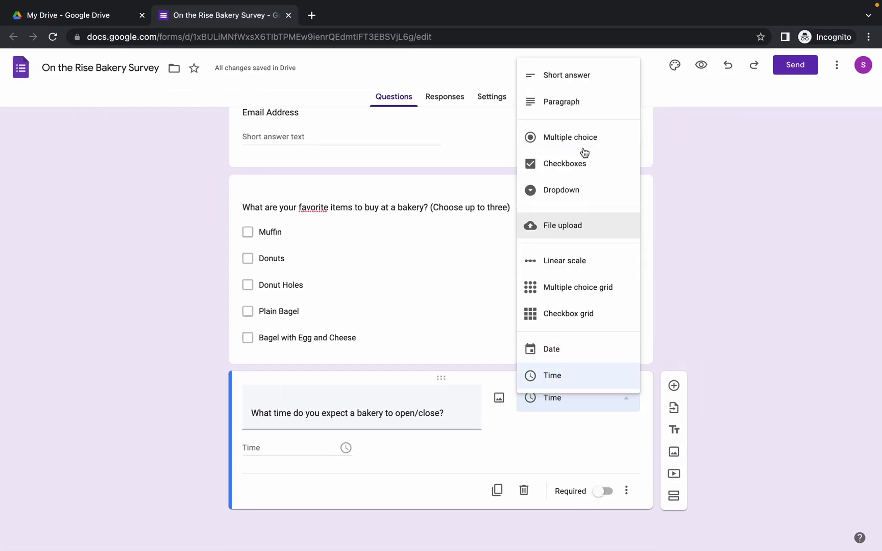
{"action": "left_click", "coordinate": [557, 81]}
{"action": "scroll", "coordinate": [528, 240], "scroll_direction": "up", "scroll_amount": 5}
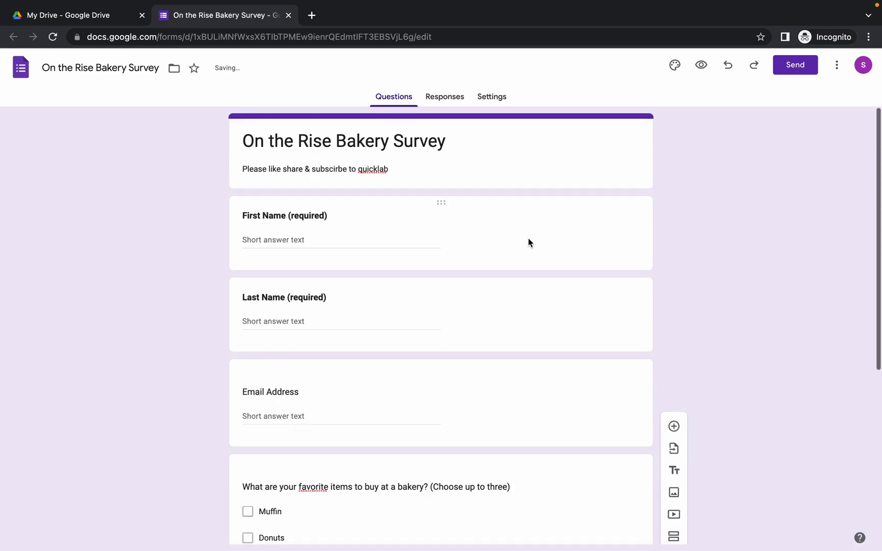
{"action": "scroll", "coordinate": [478, 379], "scroll_direction": "down", "scroll_amount": 1}
{"action": "scroll", "coordinate": [477, 378], "scroll_direction": "down", "scroll_amount": 5}
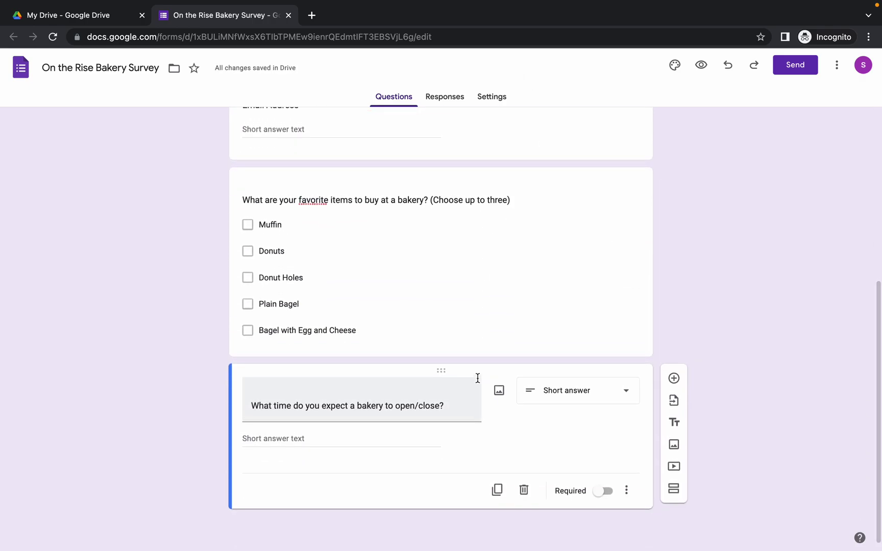
{"action": "key", "text": "ctrl+Left"}
{"action": "scroll", "coordinate": [304, 345], "scroll_direction": "down", "scroll_amount": 6}
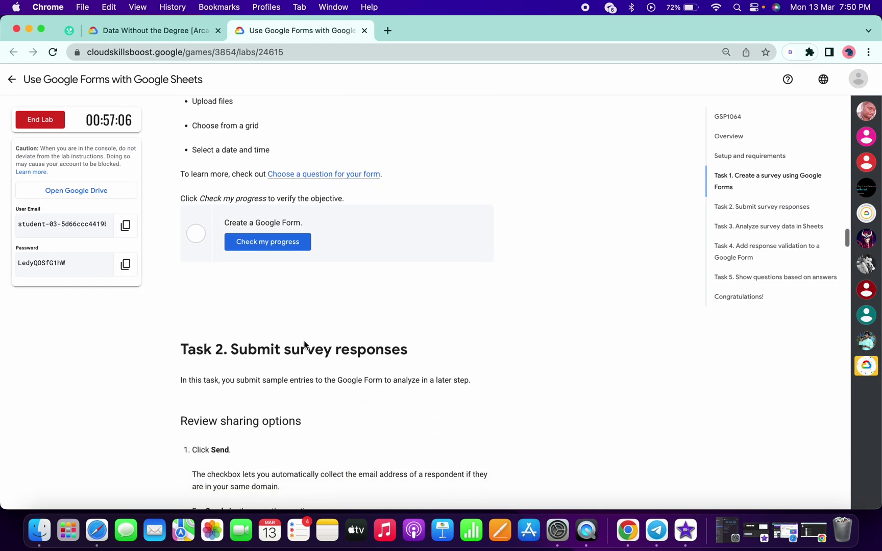
Run the progress check for the Create a Google Form task.
{"action": "left_click", "coordinate": [280, 230]}
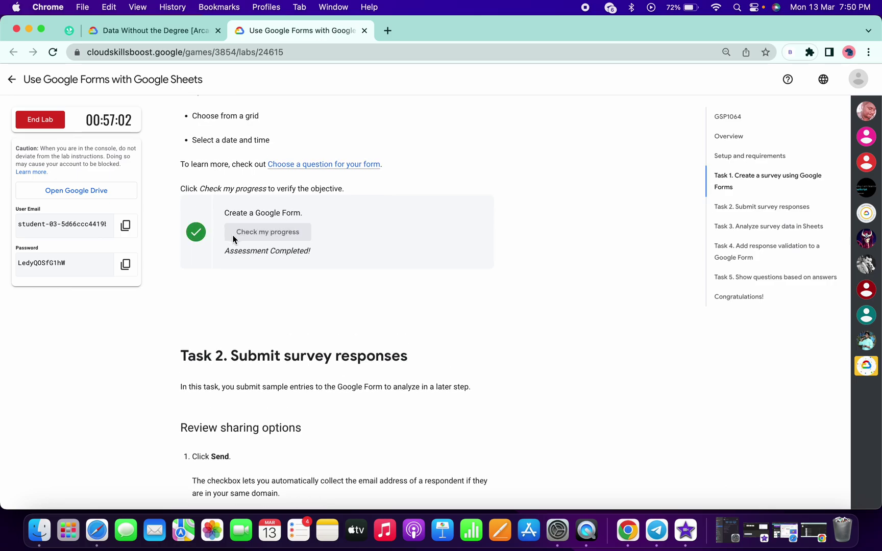
{"action": "key", "text": "ctrl+Right"}
{"action": "key", "text": "ctrl+Left"}
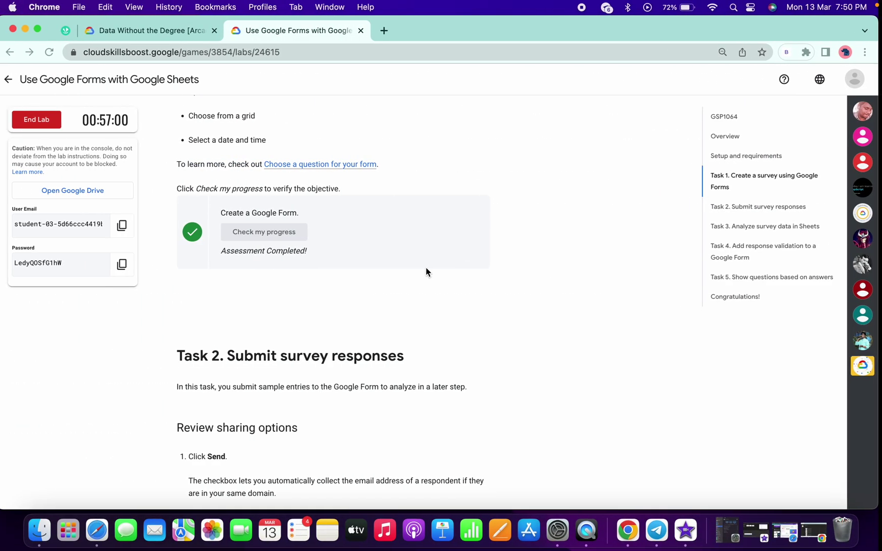
{"action": "scroll", "coordinate": [425, 267], "scroll_direction": "up", "scroll_amount": 5}
{"action": "key", "text": "ctrl+Right"}
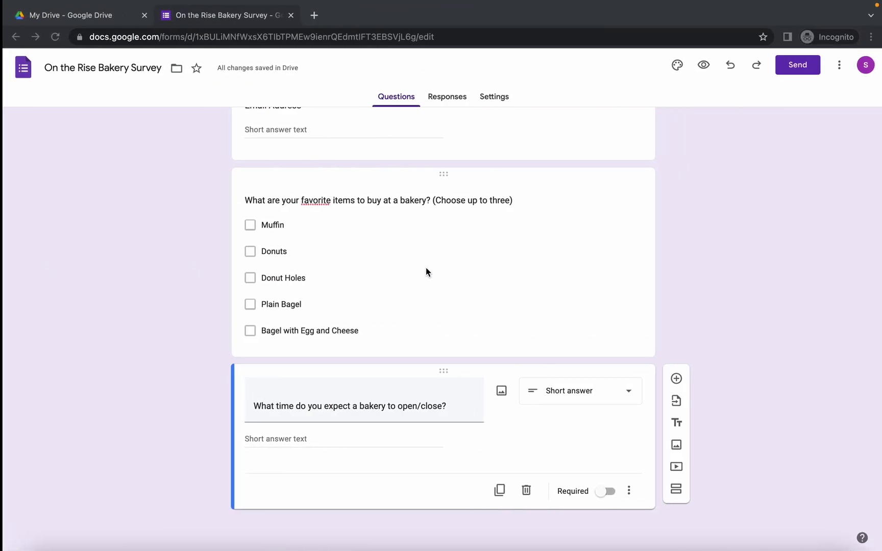
{"action": "scroll", "coordinate": [426, 267], "scroll_direction": "up", "scroll_amount": 6}
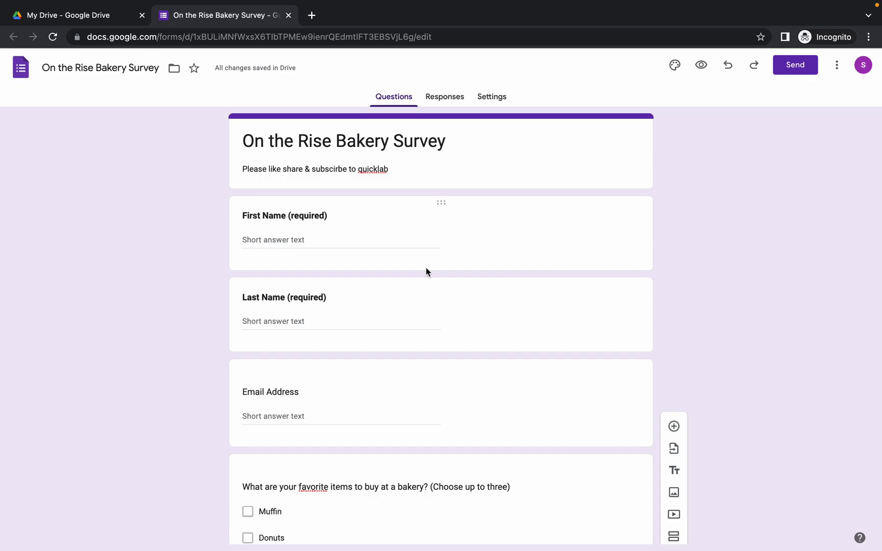
{"action": "key", "text": "ctrl+Left"}
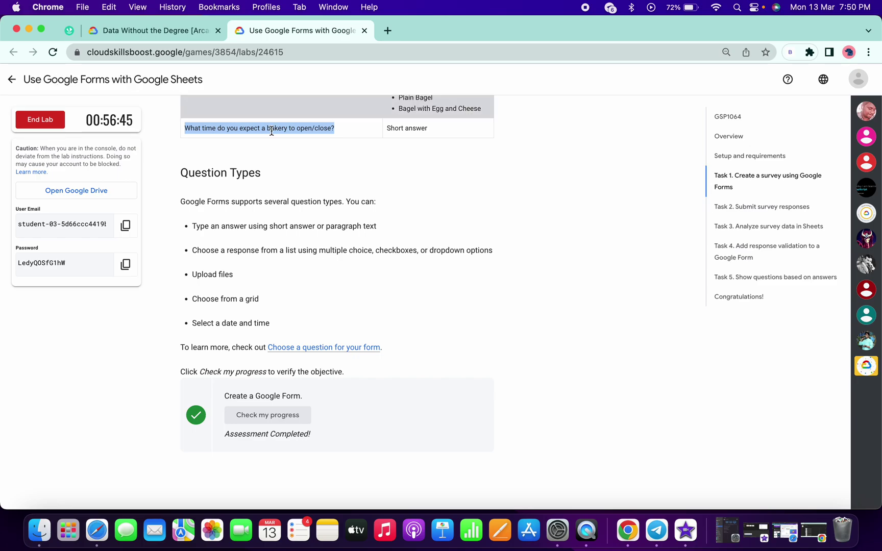
Return to the top of the lab at the GSP1064 heading and bring up Telegram.
{"action": "left_click", "coordinate": [746, 116]}
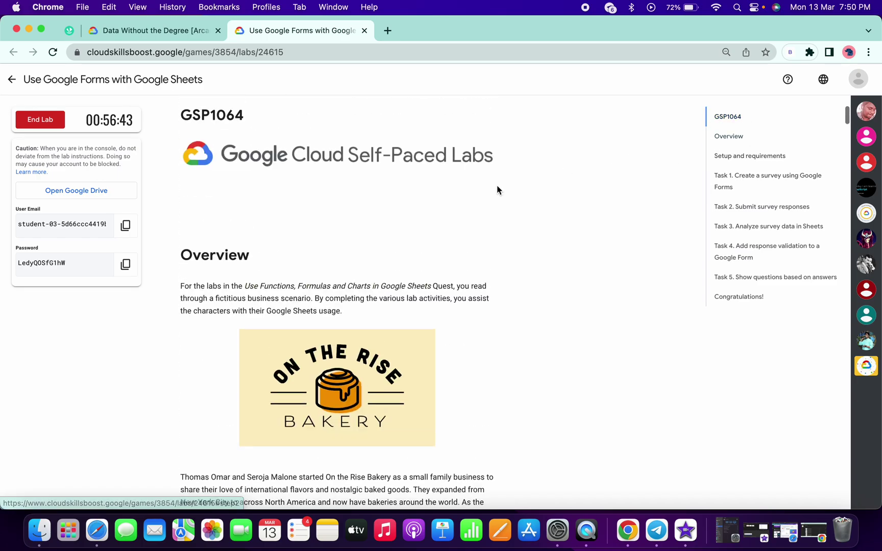
{"action": "scroll", "coordinate": [476, 236], "scroll_direction": "up", "scroll_amount": 4}
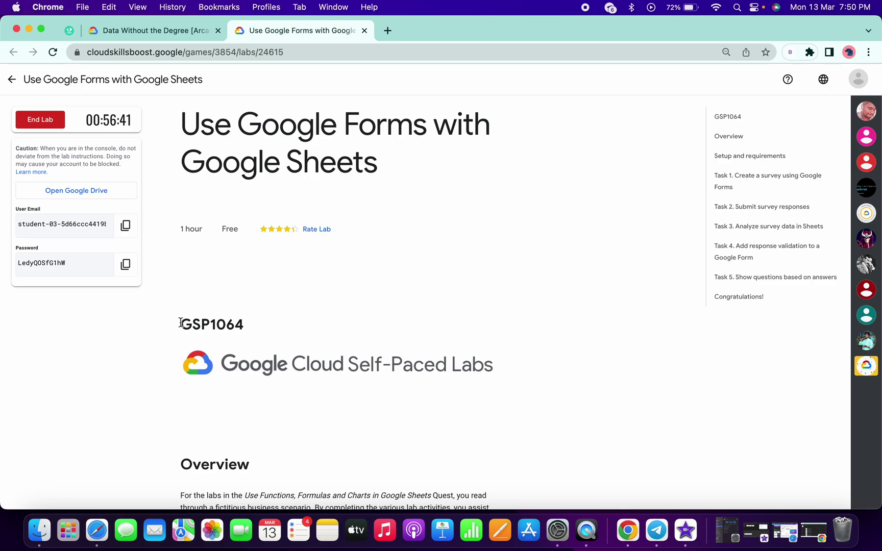
{"action": "left_click_drag", "start_coordinate": [178, 321], "coordinate": [253, 327]}
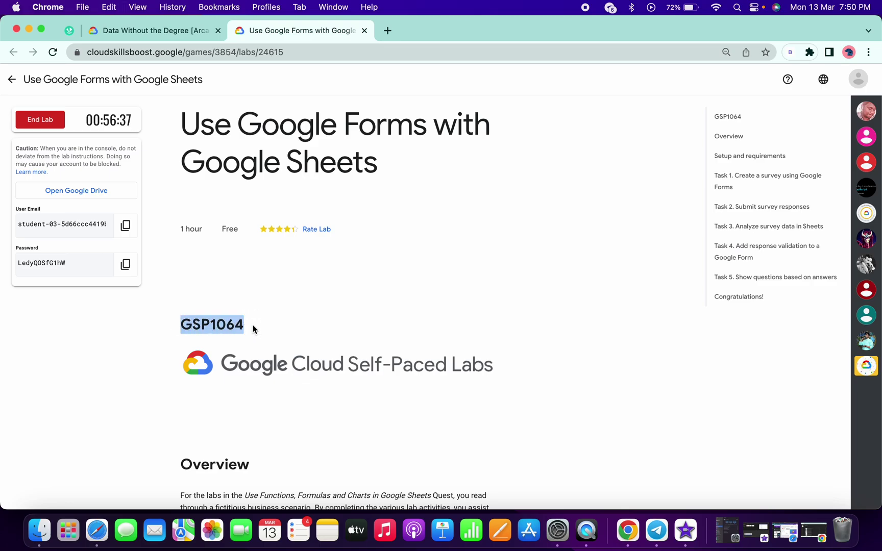
{"action": "left_click", "coordinate": [656, 531]}
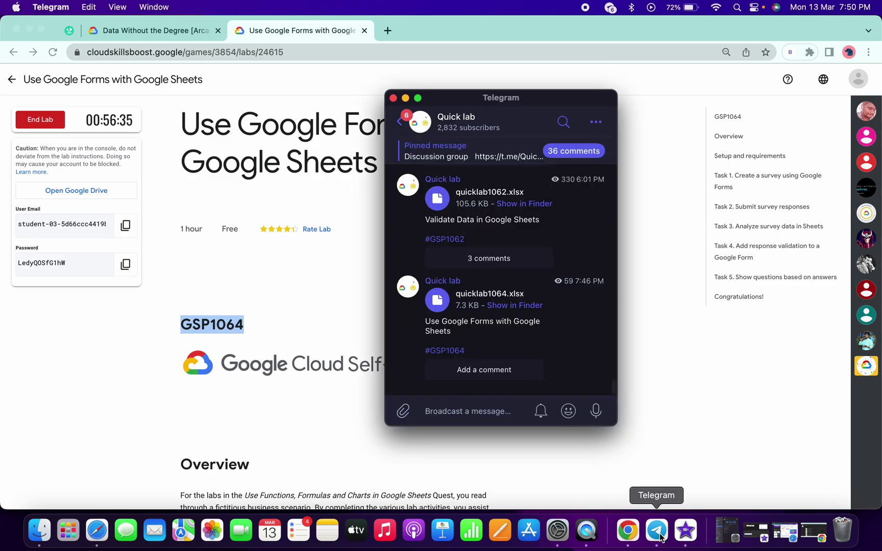
{"action": "left_click", "coordinate": [564, 123]}
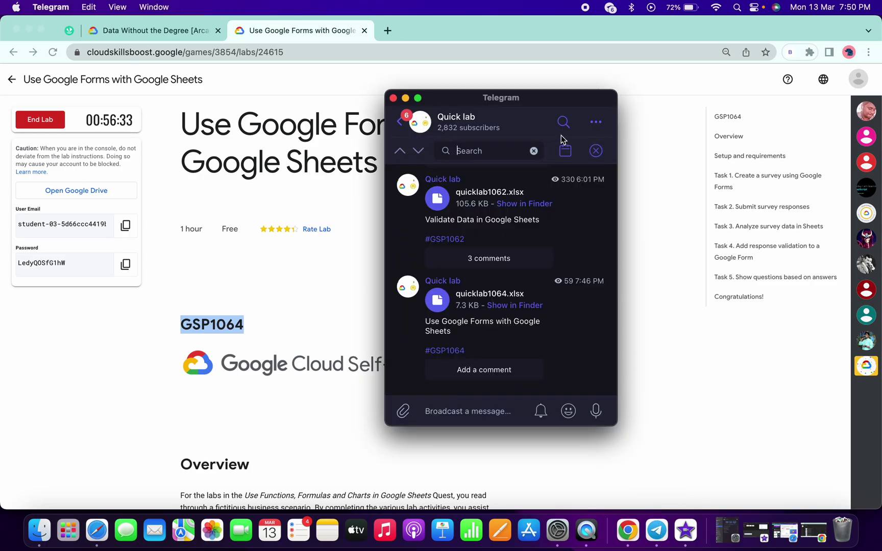
{"action": "type", "text": "#"}
{"action": "key", "text": "super+v"}
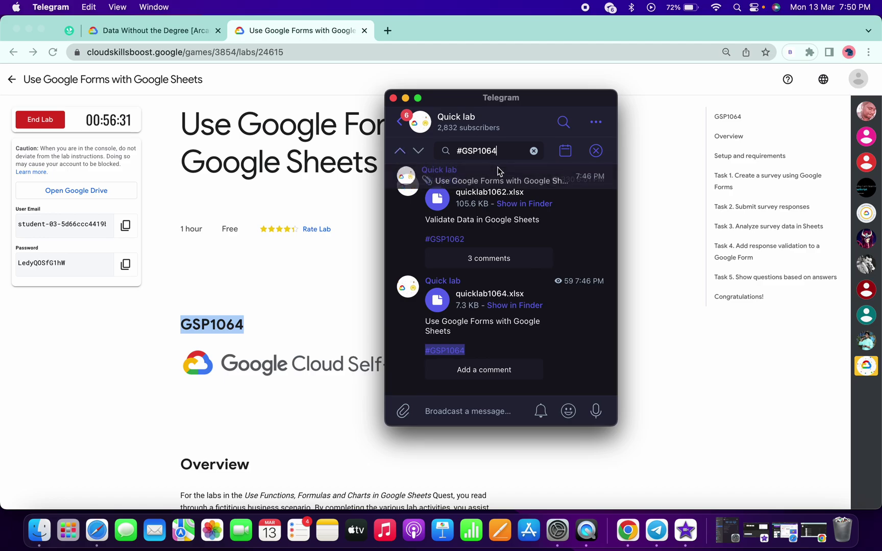
{"action": "left_click", "coordinate": [472, 177]}
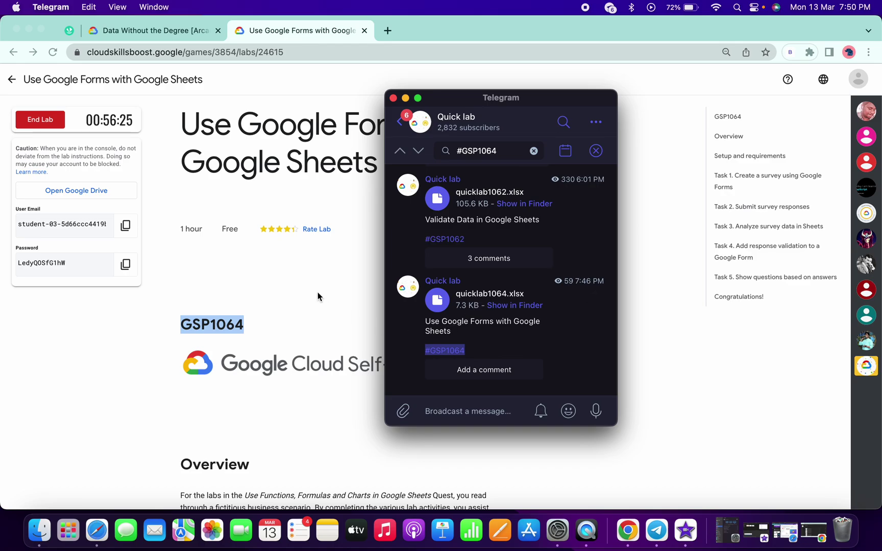
{"action": "left_click", "coordinate": [331, 282]}
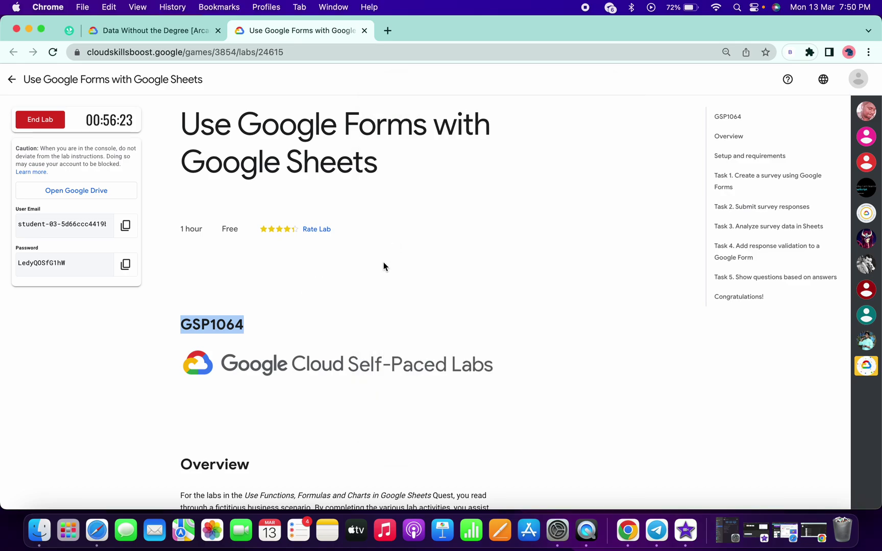
Link the survey's responses to a new spreadsheet, On the Rise Bakery Survey (Responses).
{"action": "key", "text": "ctrl+Right"}
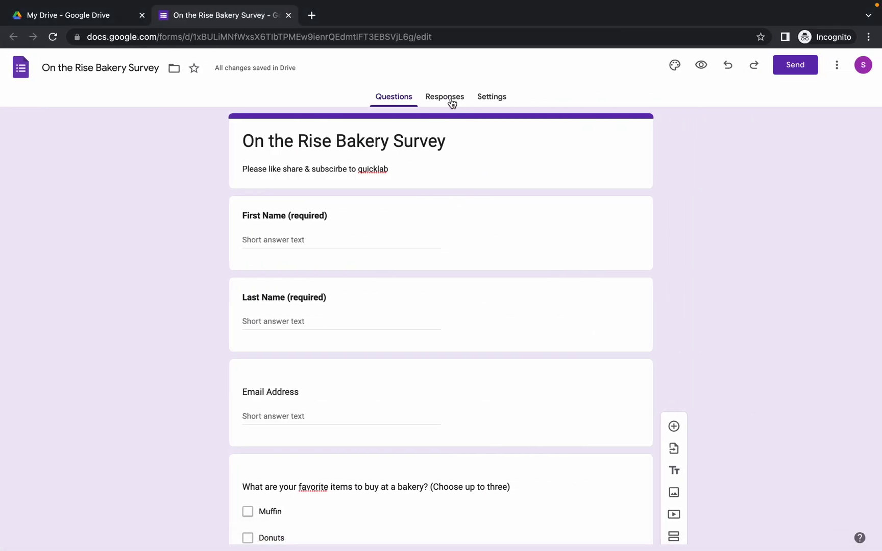
{"action": "left_click", "coordinate": [451, 102]}
{"action": "left_click", "coordinate": [576, 132]}
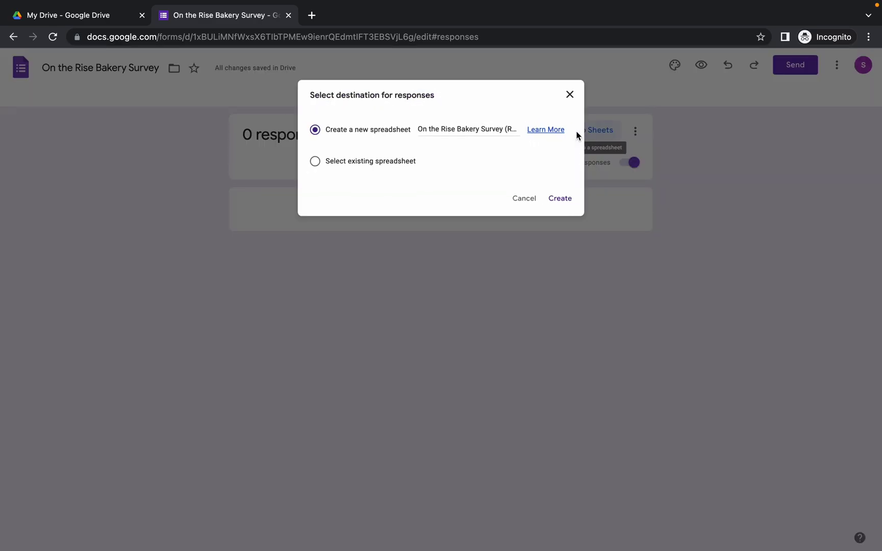
{"action": "left_click", "coordinate": [561, 200]}
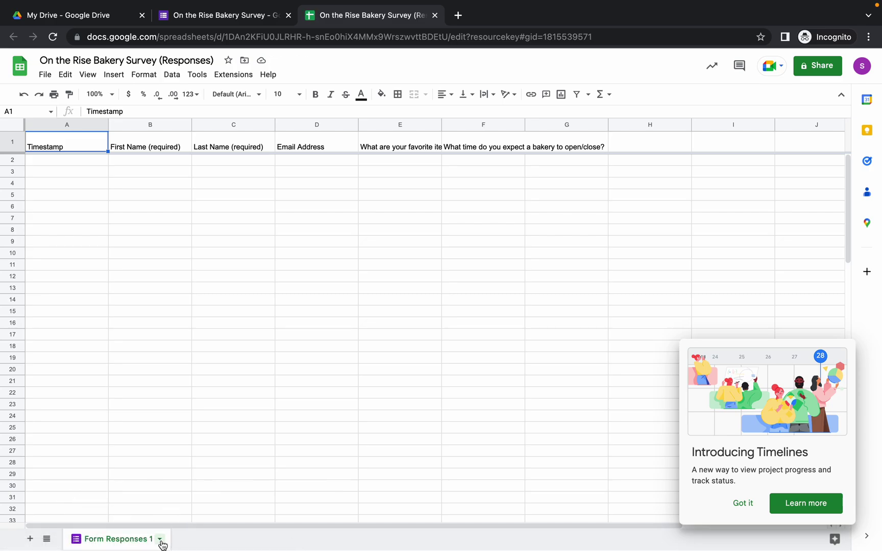
Duplicate the Form Responses 1 sheet and start a file upload via File > Import.
{"action": "left_click", "coordinate": [160, 539]}
{"action": "left_click", "coordinate": [89, 339]}
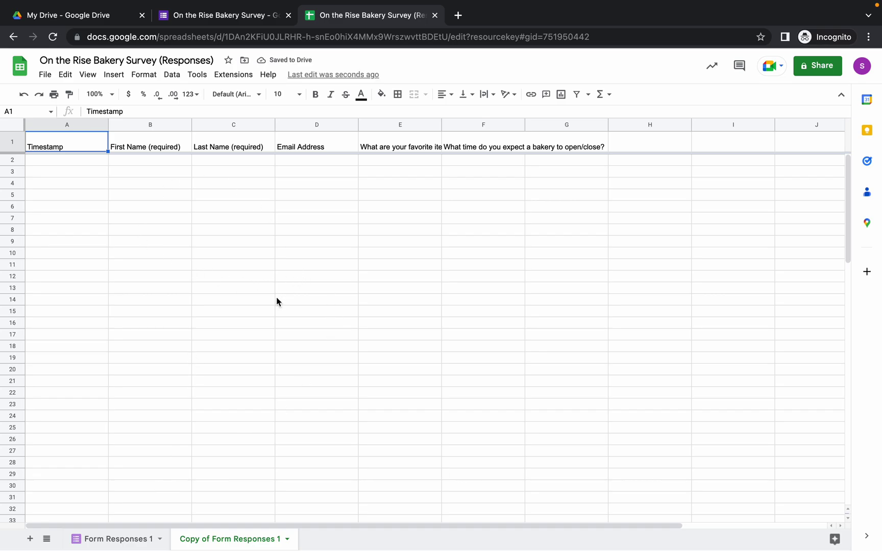
{"action": "left_click", "coordinate": [44, 75]}
{"action": "left_click", "coordinate": [84, 135]}
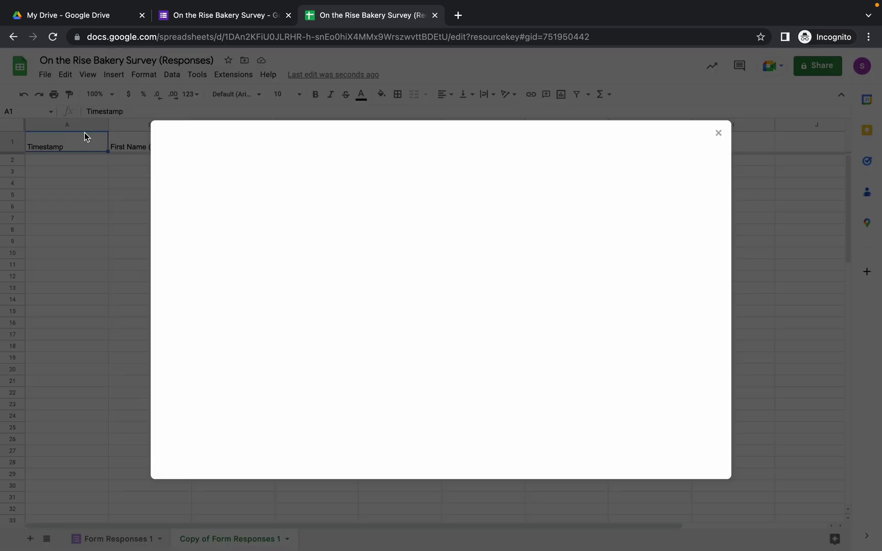
{"action": "left_click", "coordinate": [374, 176]}
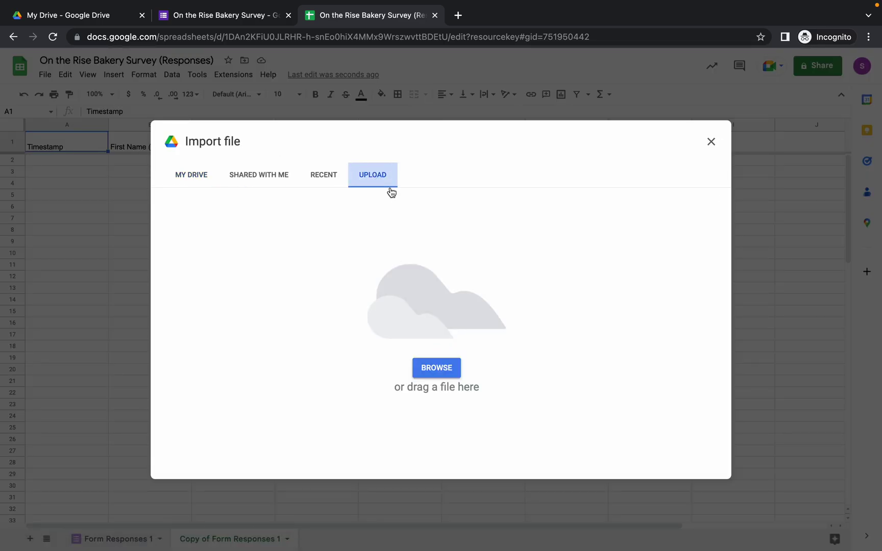
{"action": "left_click", "coordinate": [446, 370]}
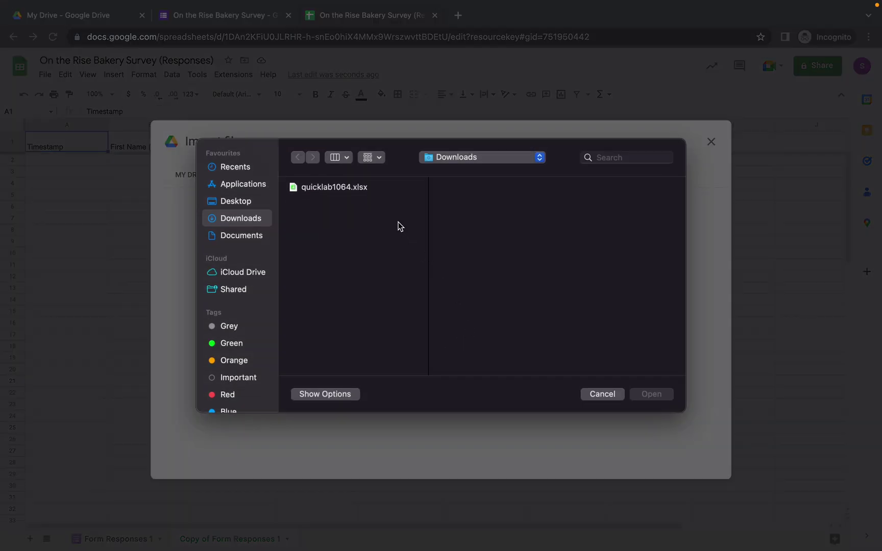
Import quicklab1064.xlsx from Downloads using Replace spreadsheet.
{"action": "left_click", "coordinate": [347, 190]}
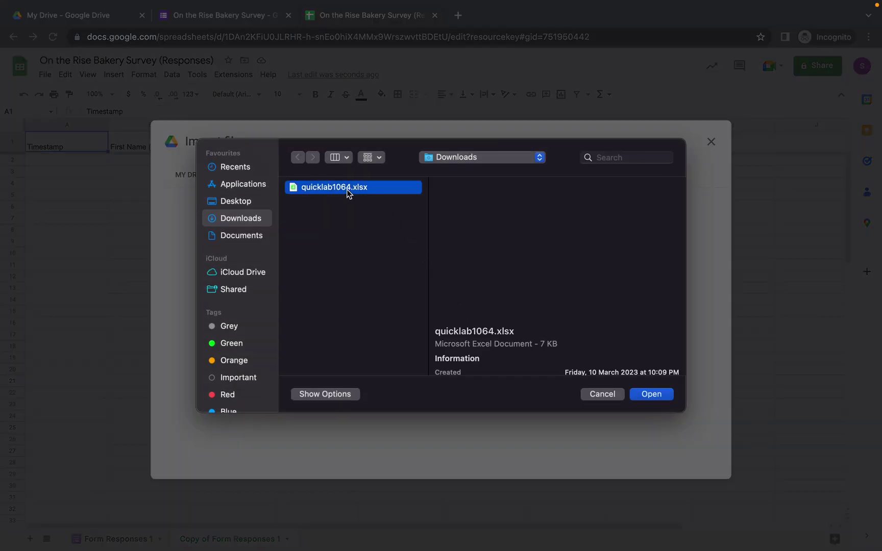
{"action": "left_click", "coordinate": [652, 394]}
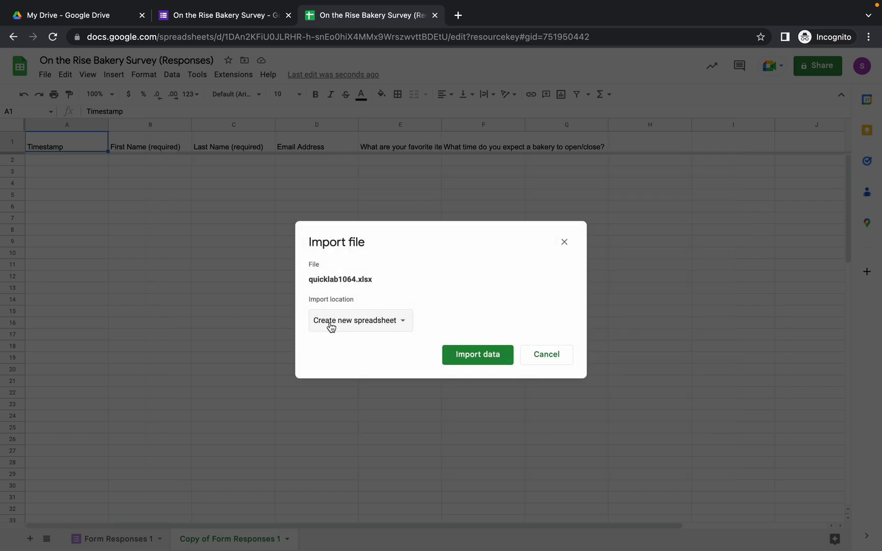
{"action": "left_click", "coordinate": [345, 324]}
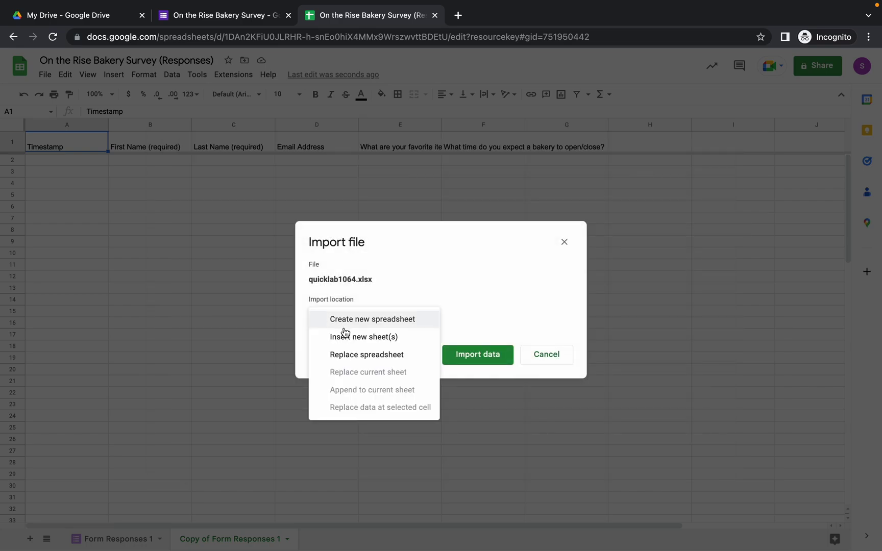
{"action": "left_click", "coordinate": [370, 360]}
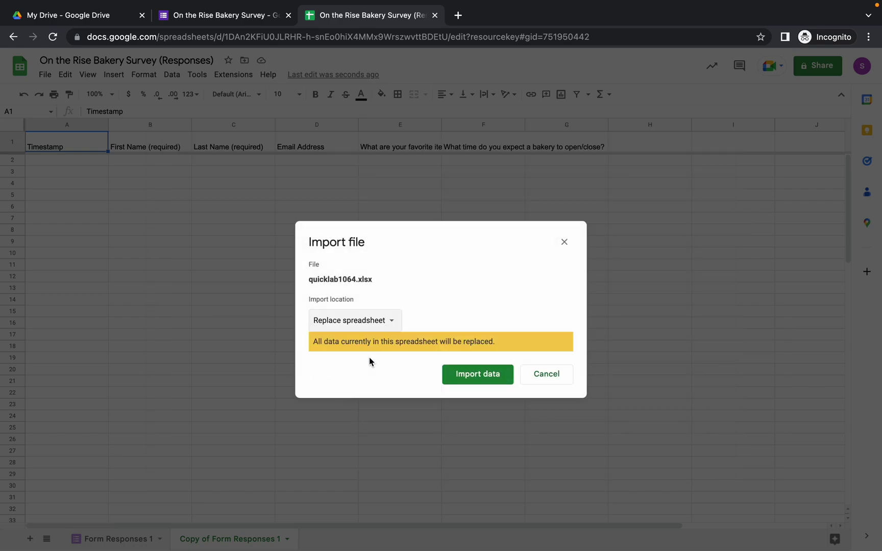
{"action": "left_click", "coordinate": [468, 375]}
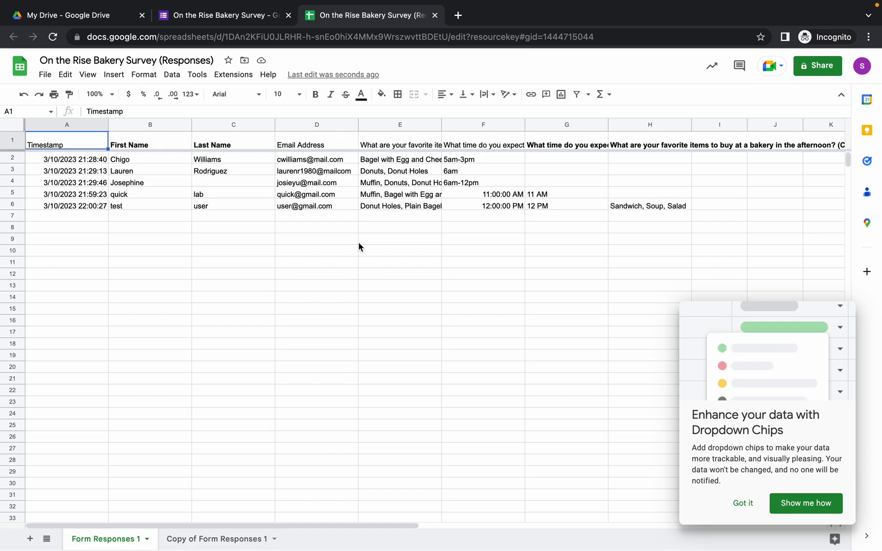
{"action": "key", "text": "ctrl+Left"}
{"action": "scroll", "coordinate": [358, 247], "scroll_direction": "down", "scroll_amount": 5}
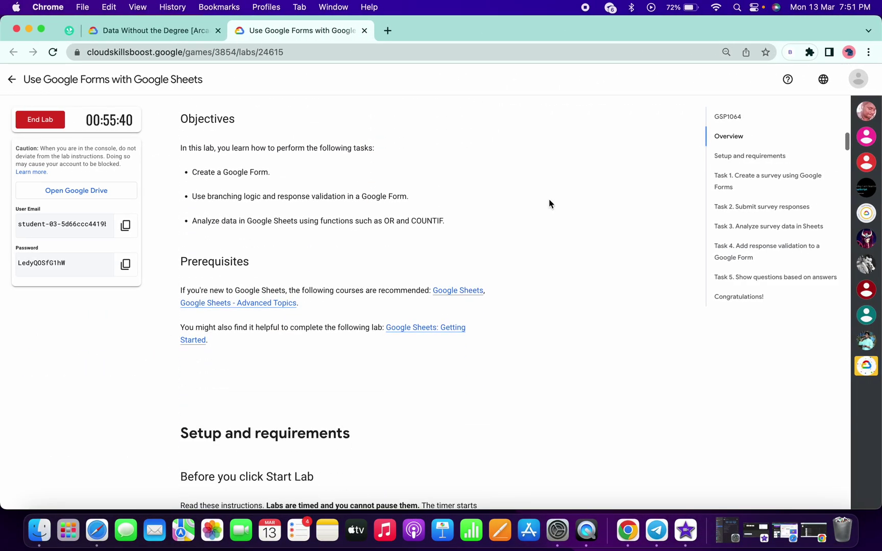
Run progress checks for the responses spreadsheet and OR/COUNTIF tasks.
{"action": "left_click", "coordinate": [746, 207]}
{"action": "scroll", "coordinate": [445, 310], "scroll_direction": "down", "scroll_amount": 20}
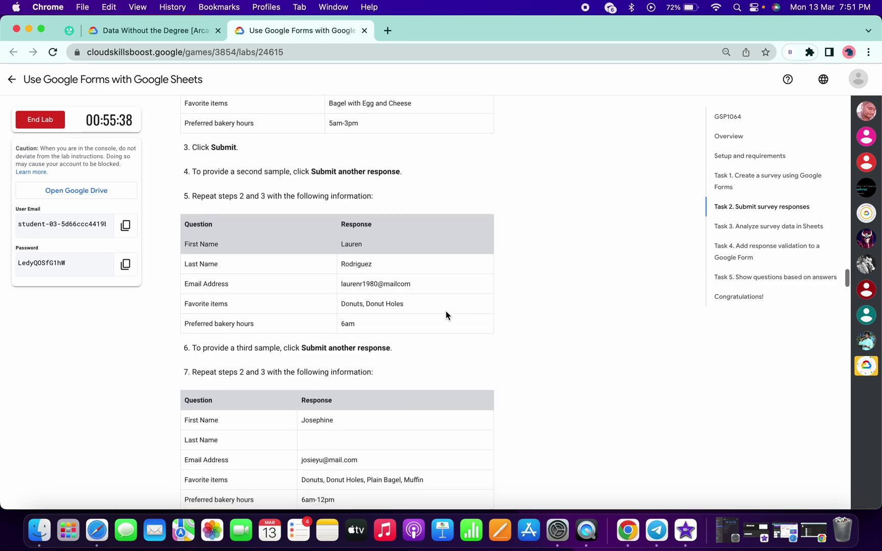
{"action": "scroll", "coordinate": [445, 316], "scroll_direction": "down", "scroll_amount": 15}
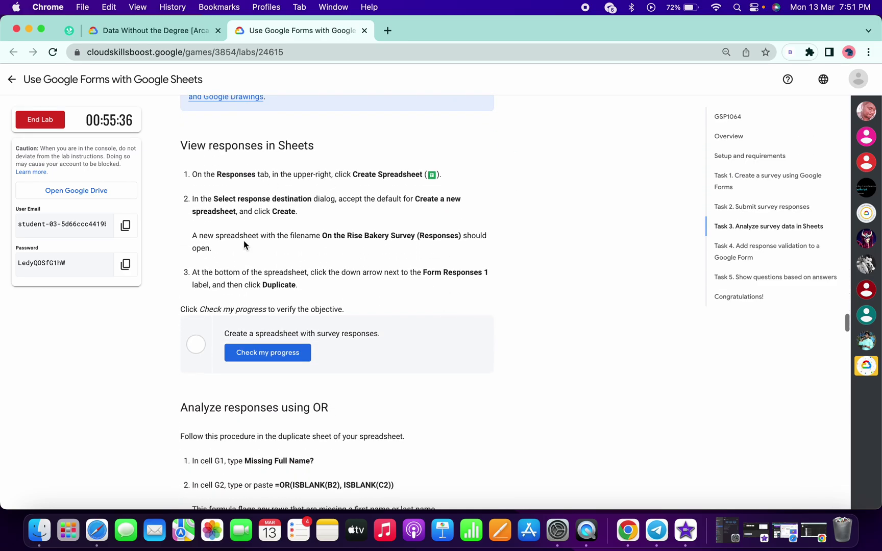
{"action": "left_click", "coordinate": [298, 354]}
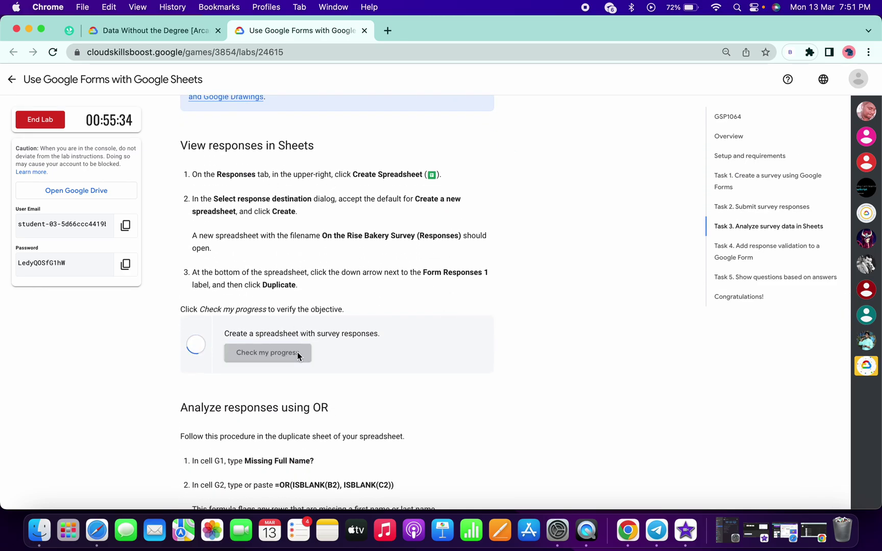
{"action": "scroll", "coordinate": [297, 351], "scroll_direction": "down", "scroll_amount": 12}
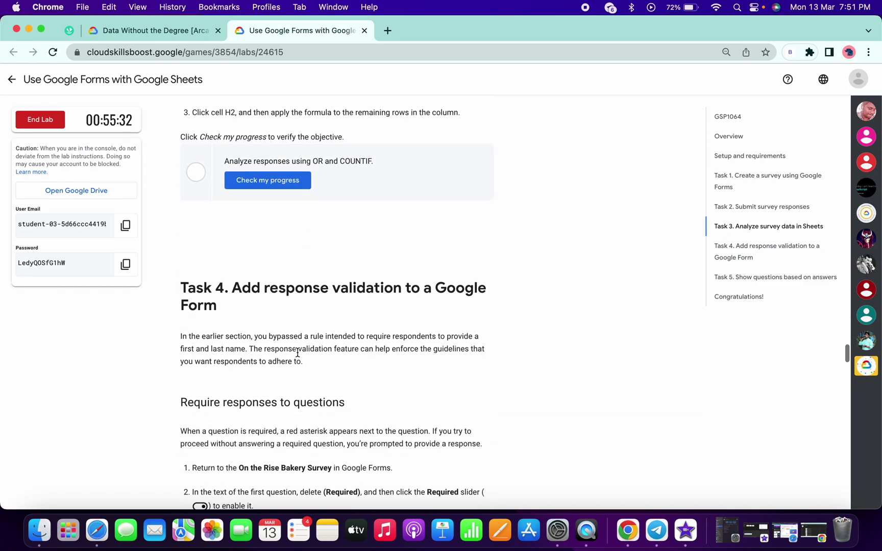
{"action": "left_click", "coordinate": [271, 230]}
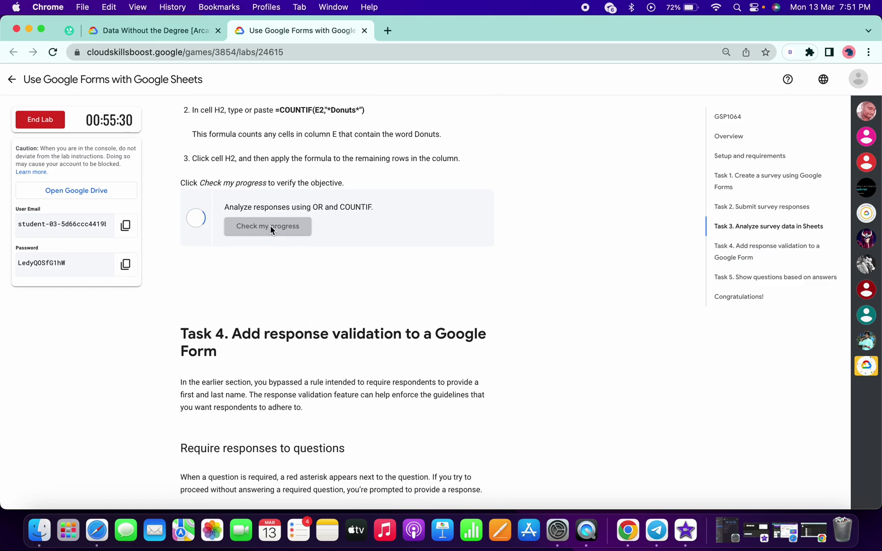
Run progress checks for response validation and answer-based questions, then reach Congratulations.
{"action": "scroll", "coordinate": [271, 230], "scroll_direction": "down", "scroll_amount": 15}
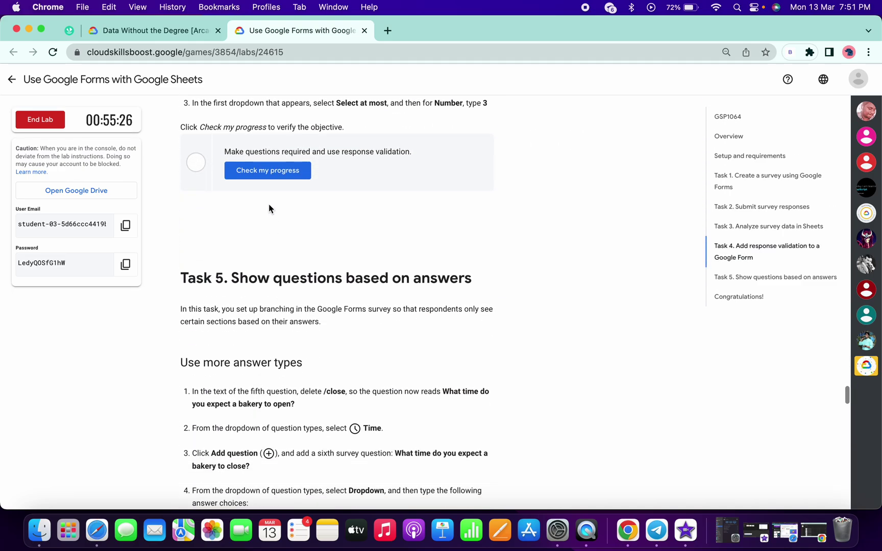
{"action": "left_click", "coordinate": [254, 173]}
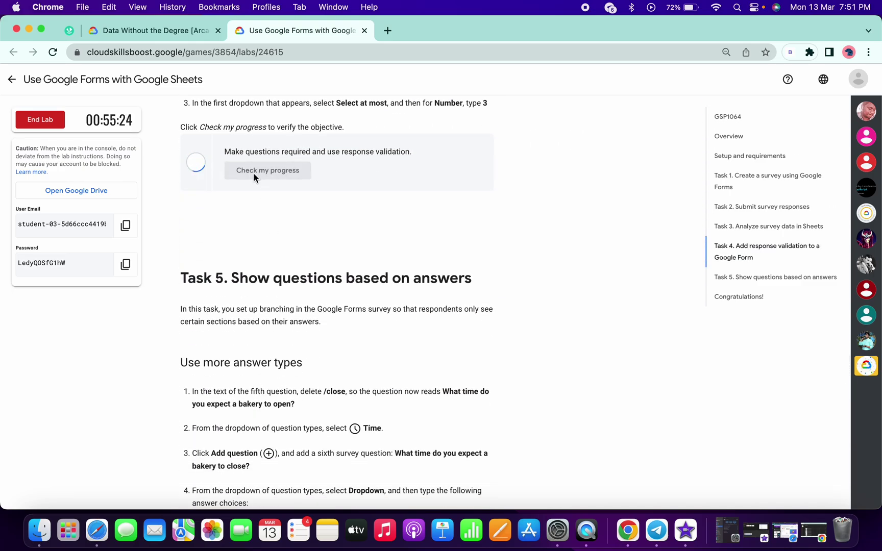
{"action": "scroll", "coordinate": [285, 239], "scroll_direction": "down", "scroll_amount": 10}
{"action": "scroll", "coordinate": [286, 240], "scroll_direction": "down", "scroll_amount": 15}
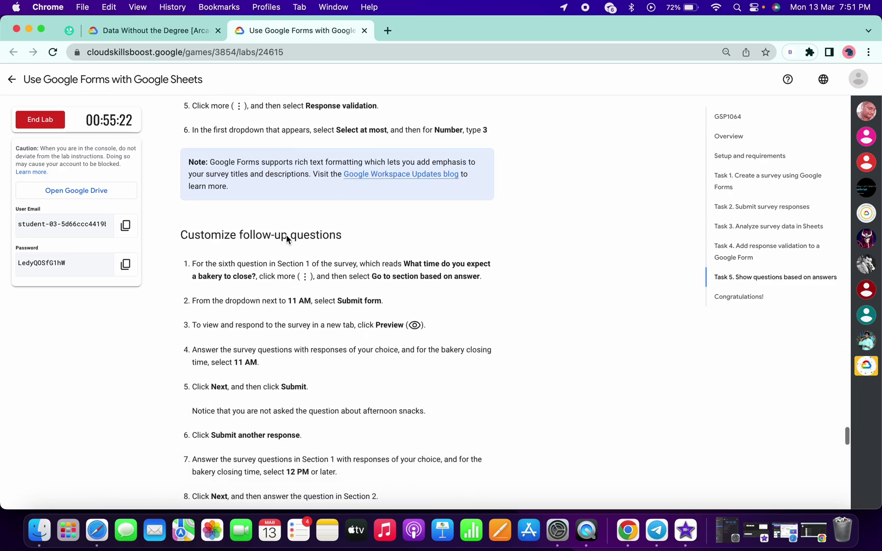
{"action": "left_click", "coordinate": [272, 232]}
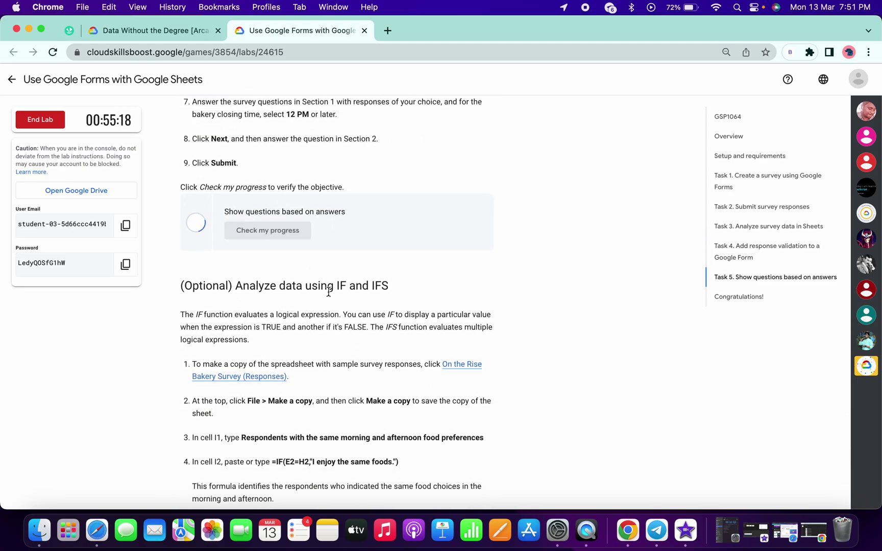
{"action": "scroll", "coordinate": [328, 291], "scroll_direction": "down", "scroll_amount": 15}
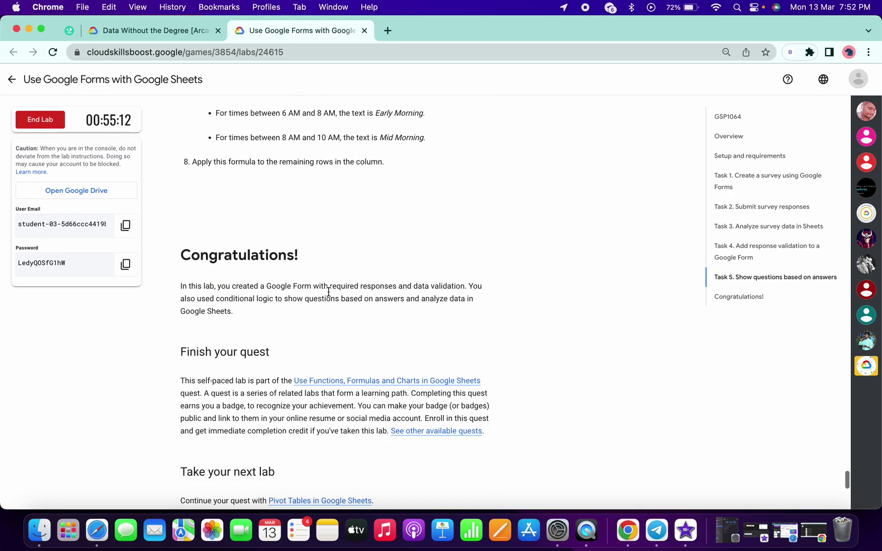
{"action": "left_click_drag", "start_coordinate": [182, 250], "coordinate": [301, 254]}
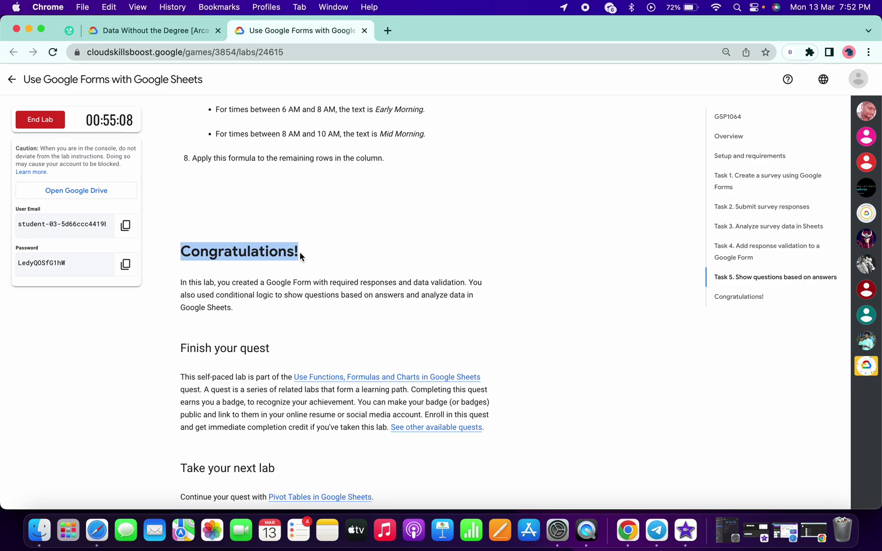